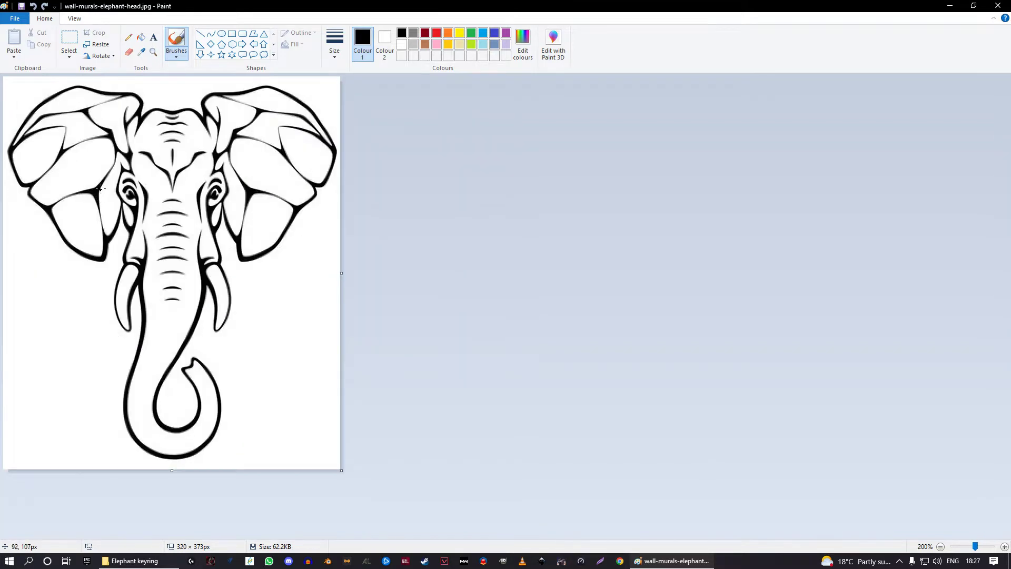
- Close the elephant picture in Paint and launch Inkscape
left_click(999, 6)
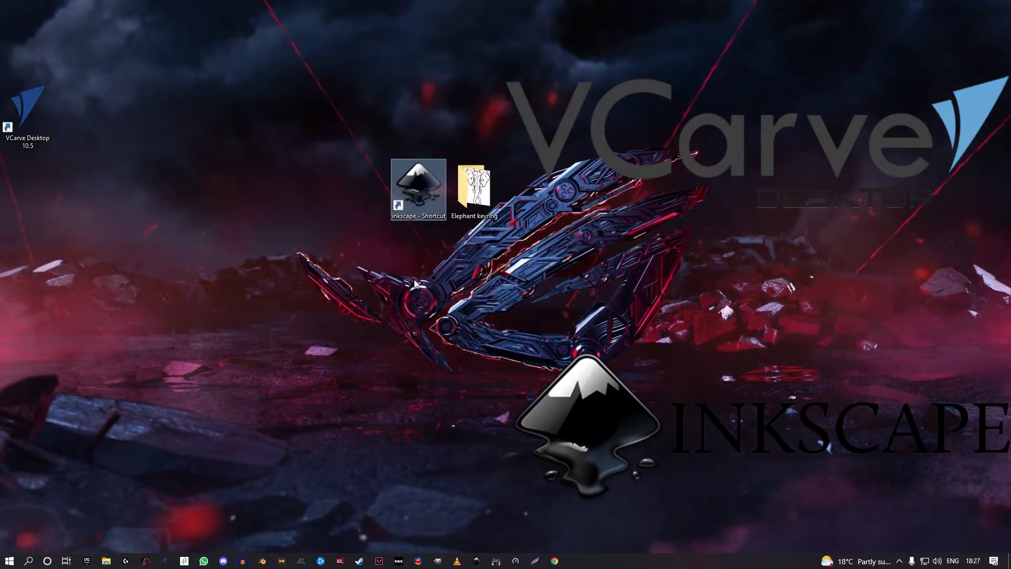
left_click(413, 280)
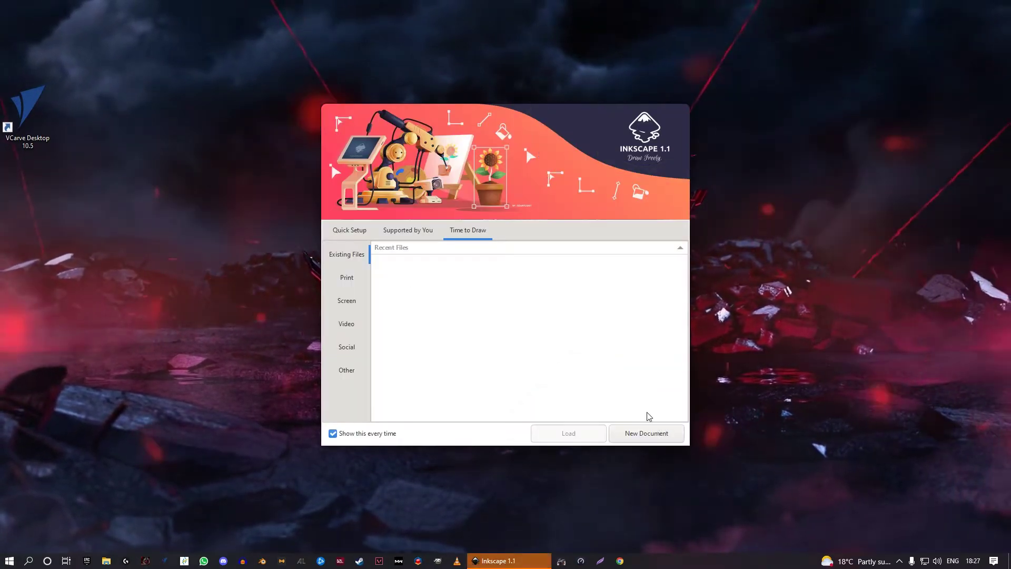
- Open wall-murals-elephant-head.jpg from the Elephant keyring folder in a new document, embedding it
left_click(647, 433)
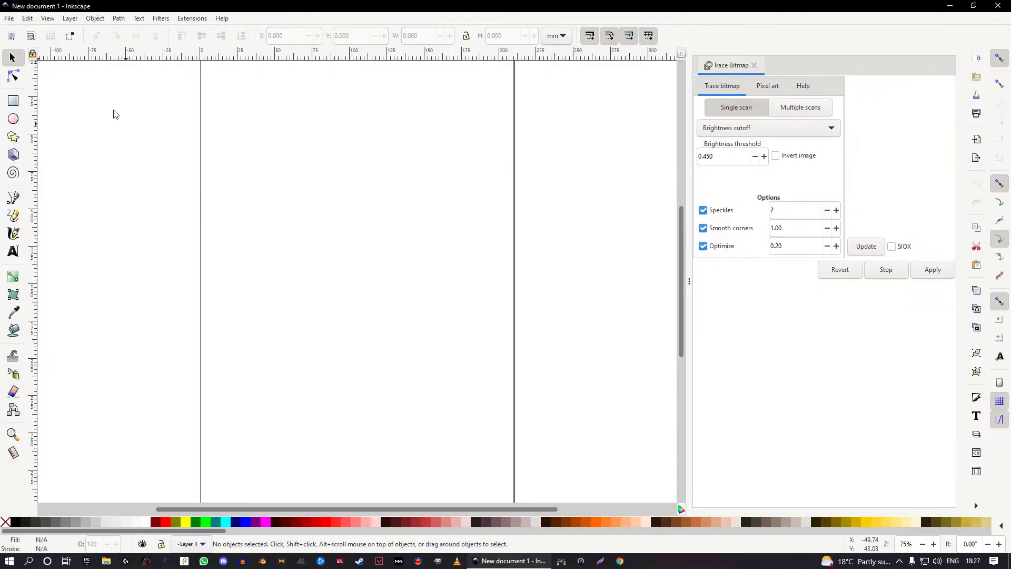
left_click(10, 19)
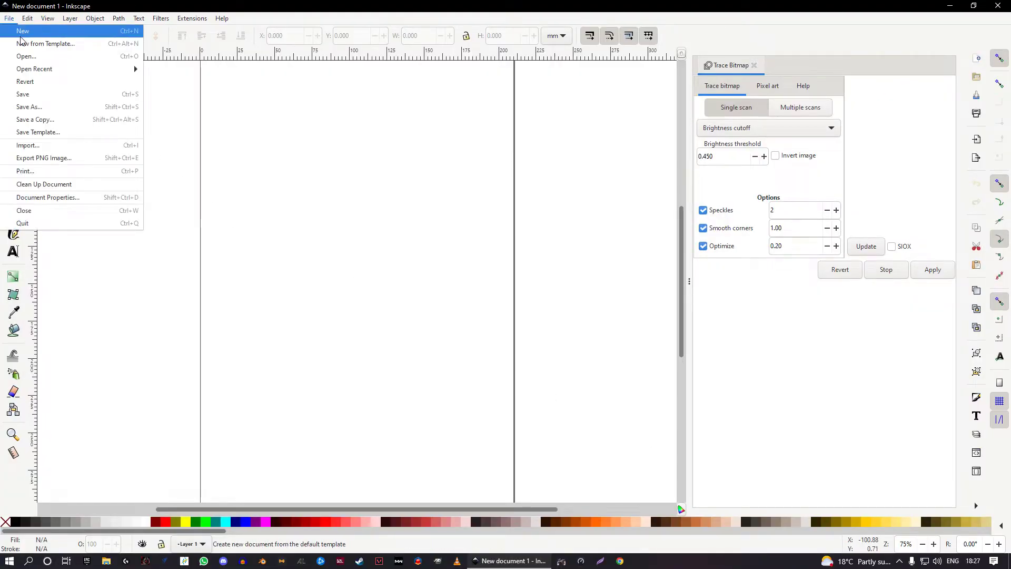
left_click(26, 56)
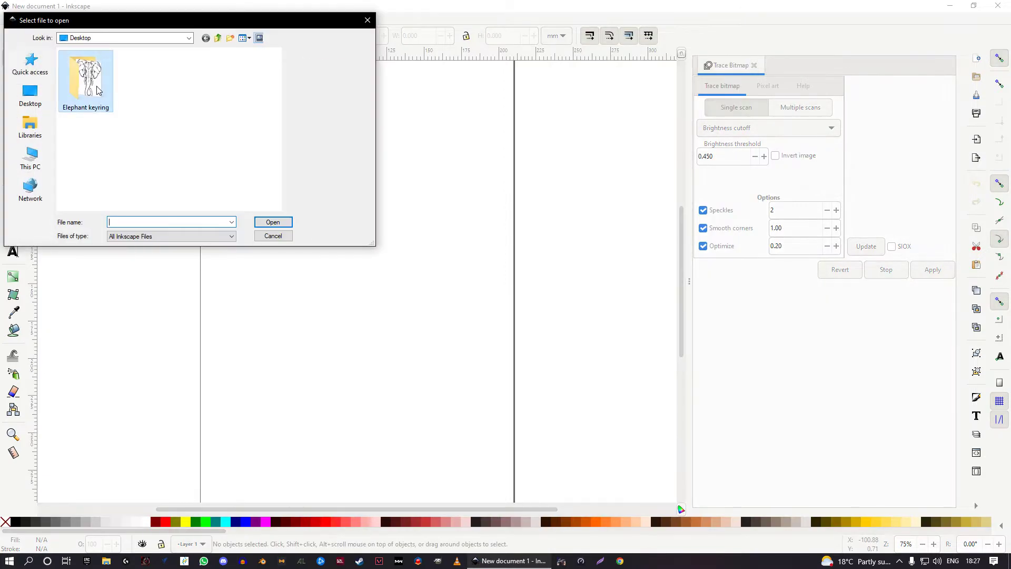
double_click(97, 91)
left_click(96, 90)
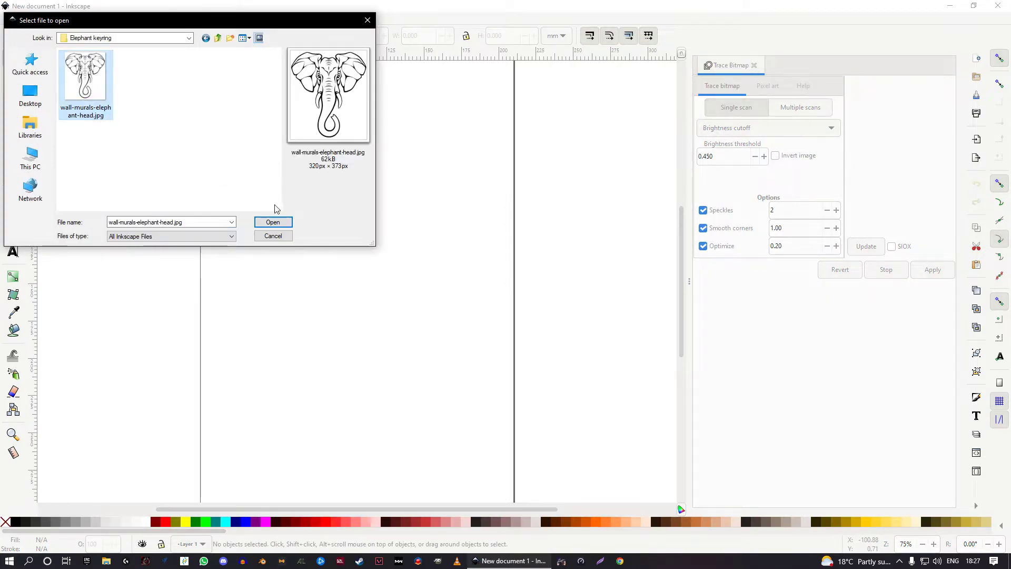
left_click(273, 222)
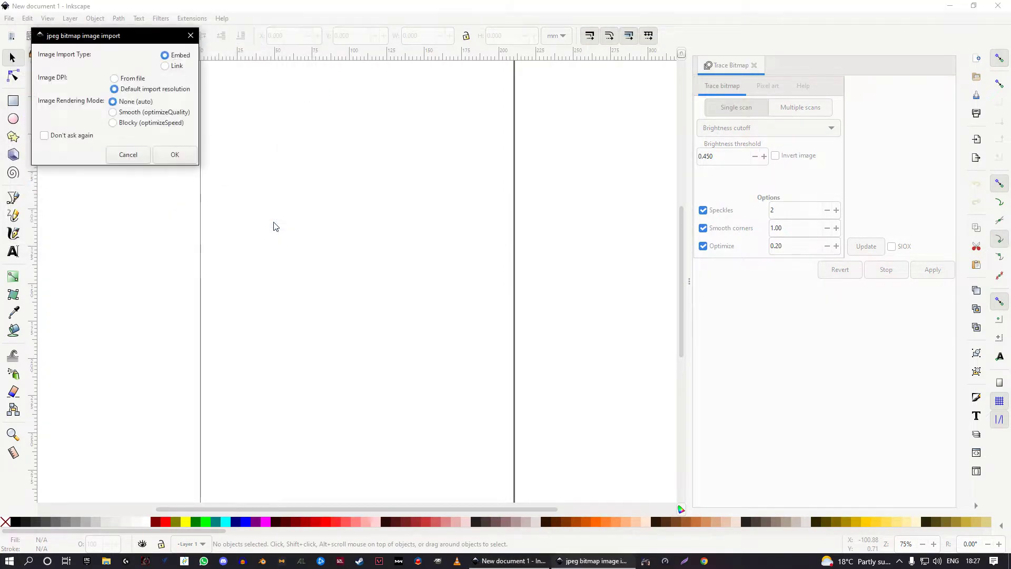
left_click(174, 156)
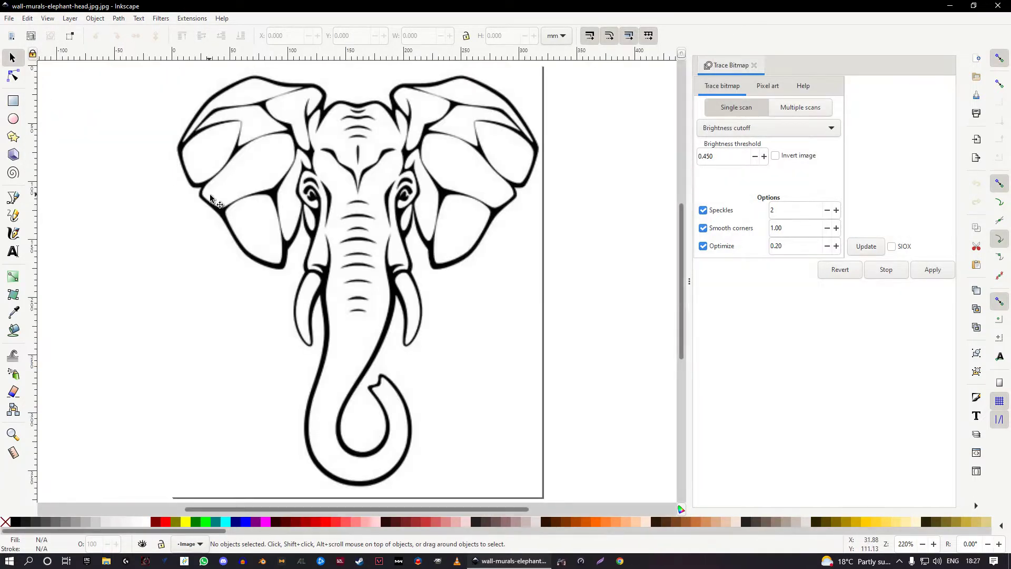
- Select the elephant bitmap and preview its trace in Trace Bitmap
scroll(238, 214, "down", 3, "ctrl")
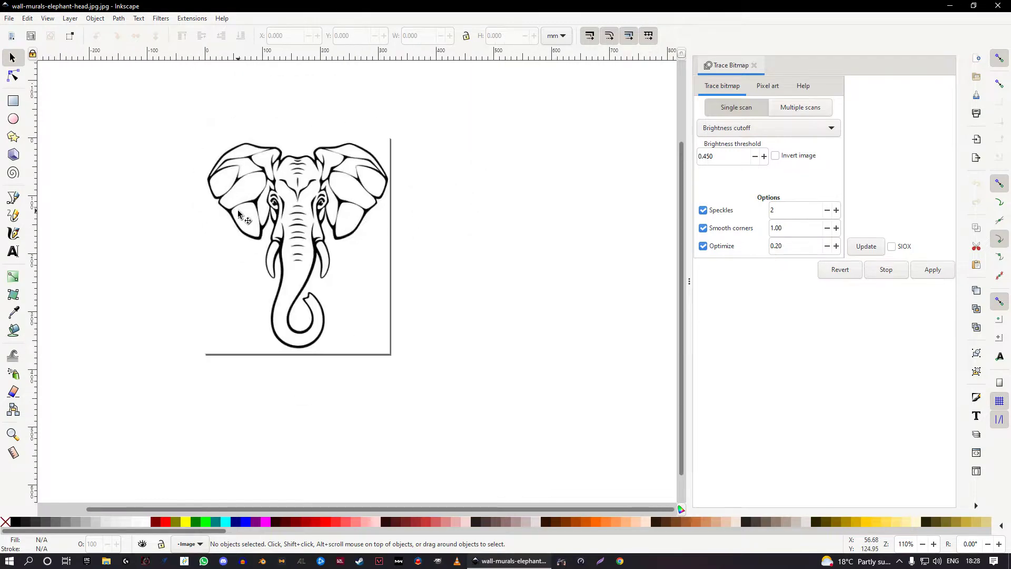
left_click(260, 217)
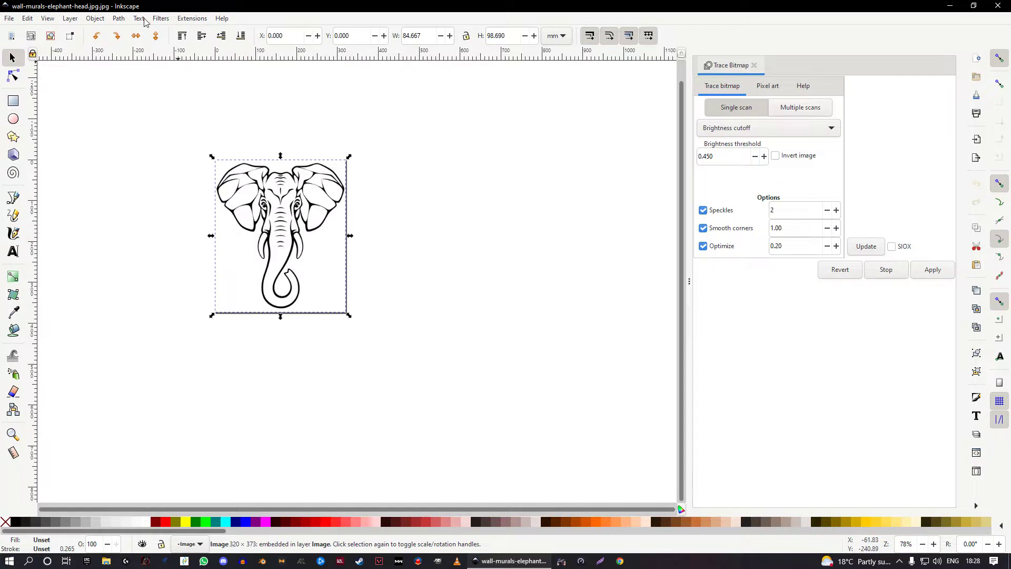
left_click(118, 20)
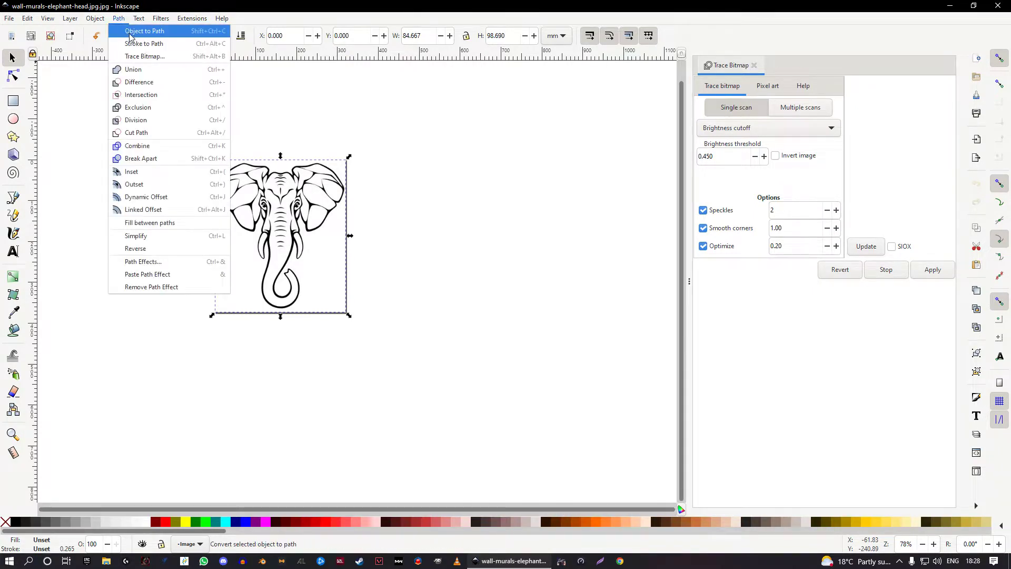
left_click(140, 58)
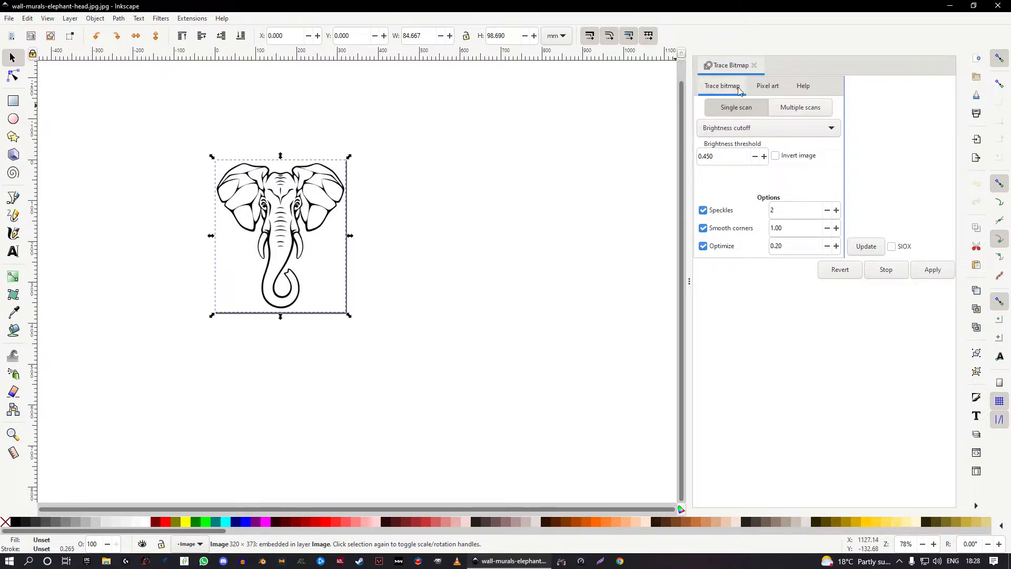
left_click(868, 247)
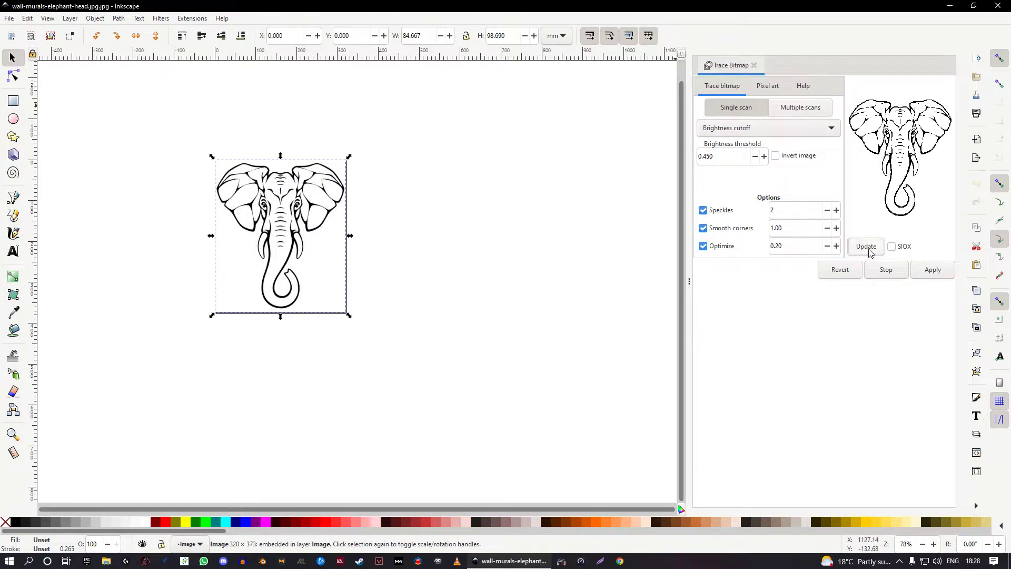
- Raise the brightness threshold stepwise to 0.790, updating the preview, then apply the trace
left_click(764, 157)
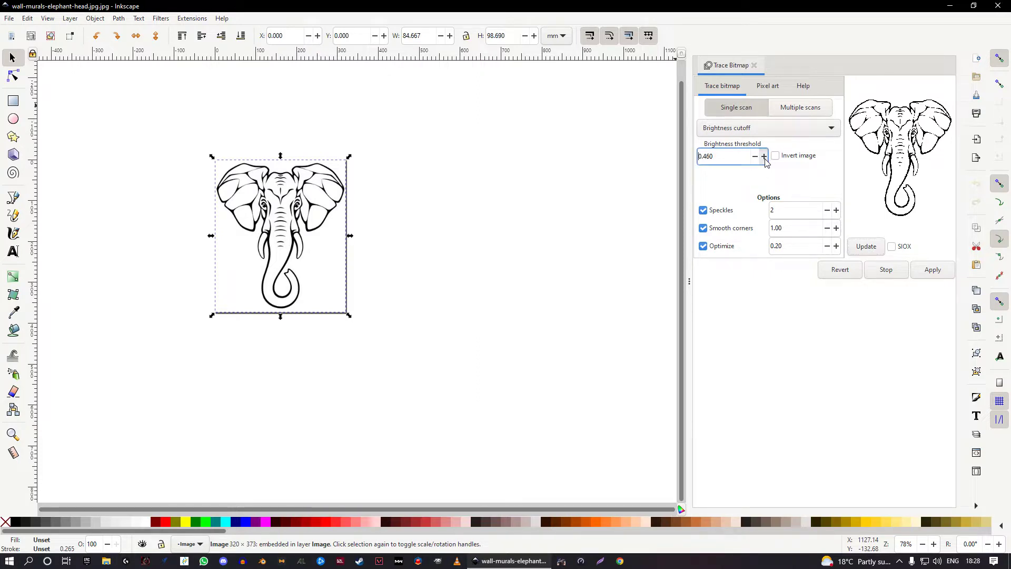
left_click(764, 156)
left_click(873, 248)
left_click(765, 156)
left_click(765, 156)
left_click(865, 248)
left_click(765, 157)
left_click(765, 157)
left_click(868, 247)
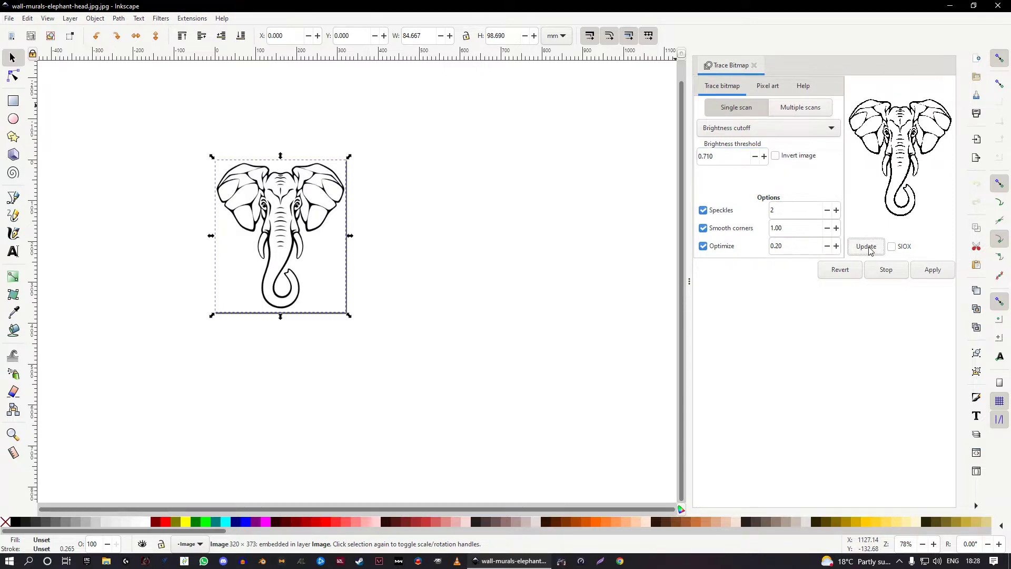
left_click(765, 157)
left_click(872, 247)
left_click(915, 271)
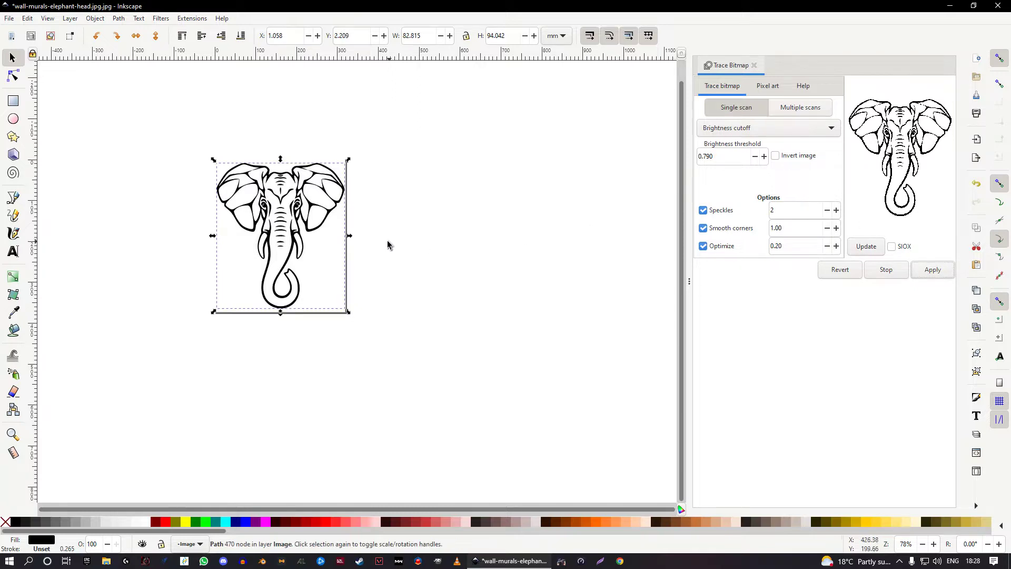
- Move the traced path aside, delete the original bitmap, and return the path to the page
left_click_drag(278, 217, 457, 221)
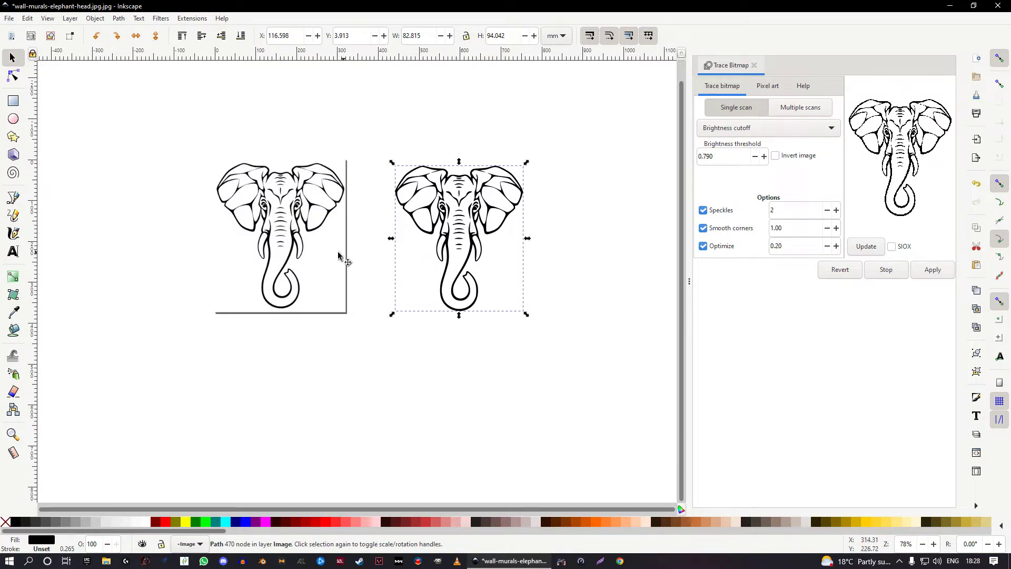
left_click(277, 220)
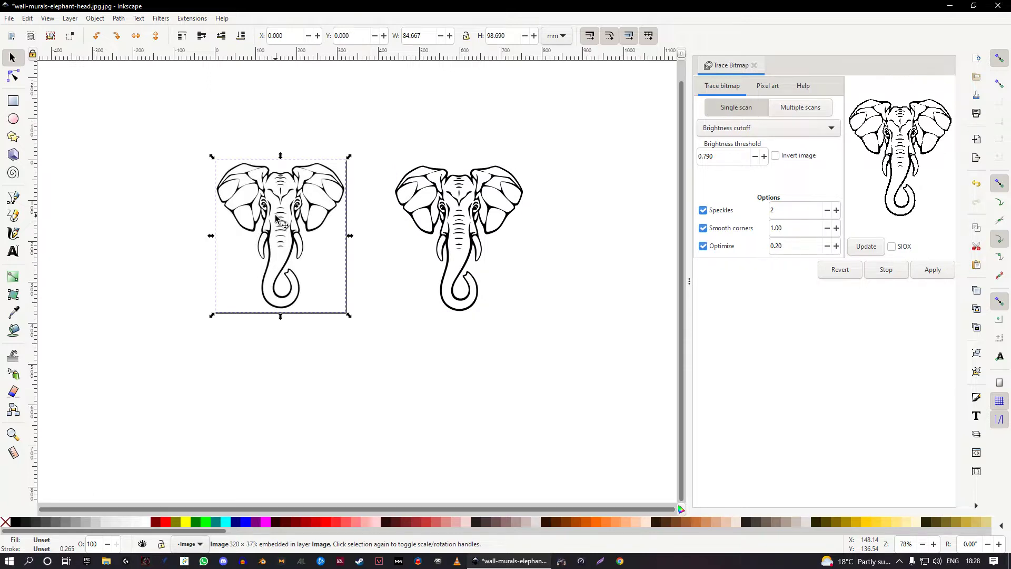
key("Delete")
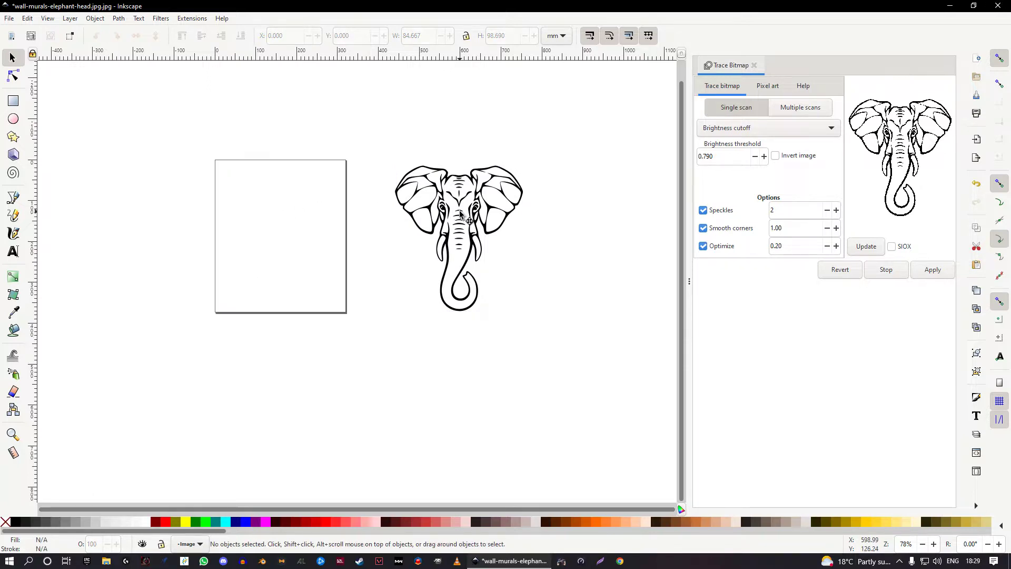
left_click_drag(460, 213, 281, 214)
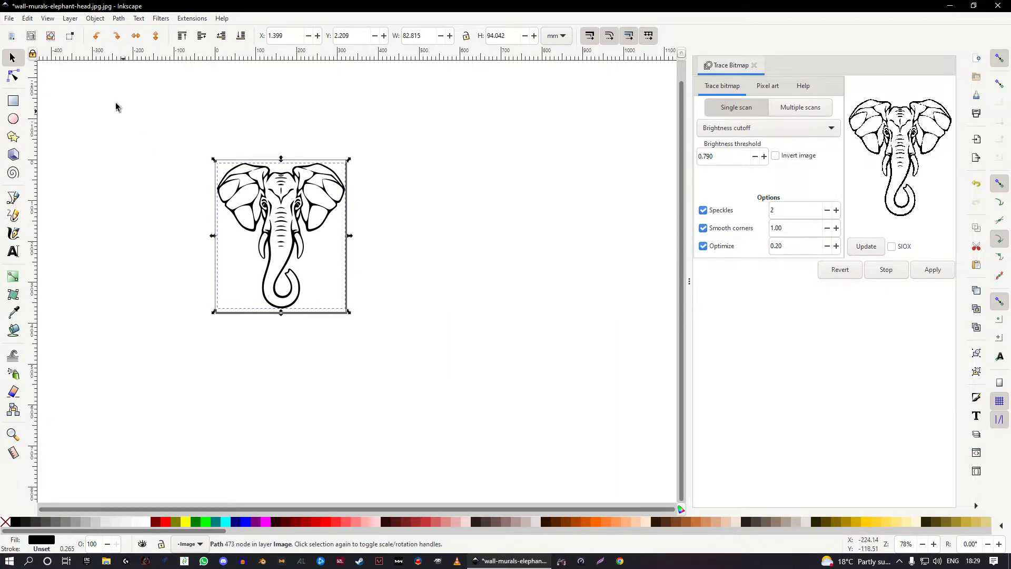
- Save the trace as elephant.dxf in Desktop Cutting Plotter (AutoCAD DXF R12) format, then close the document
left_click(9, 20)
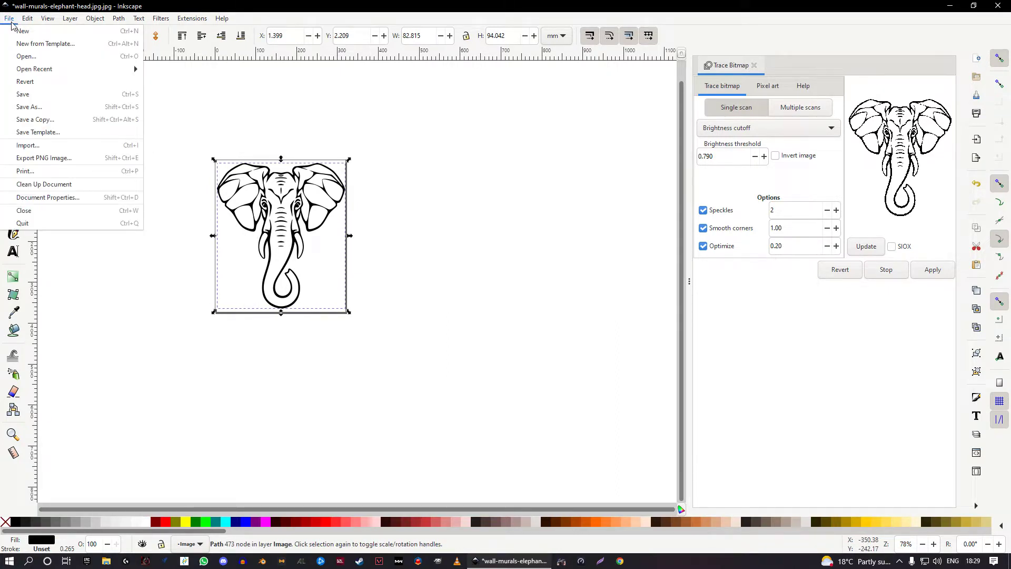
left_click(47, 107)
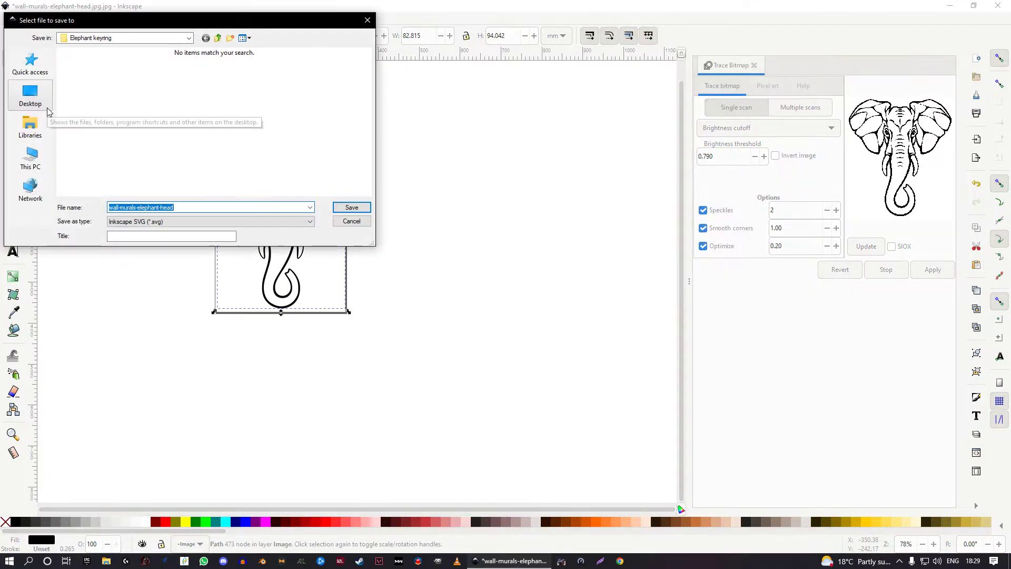
left_click(310, 224)
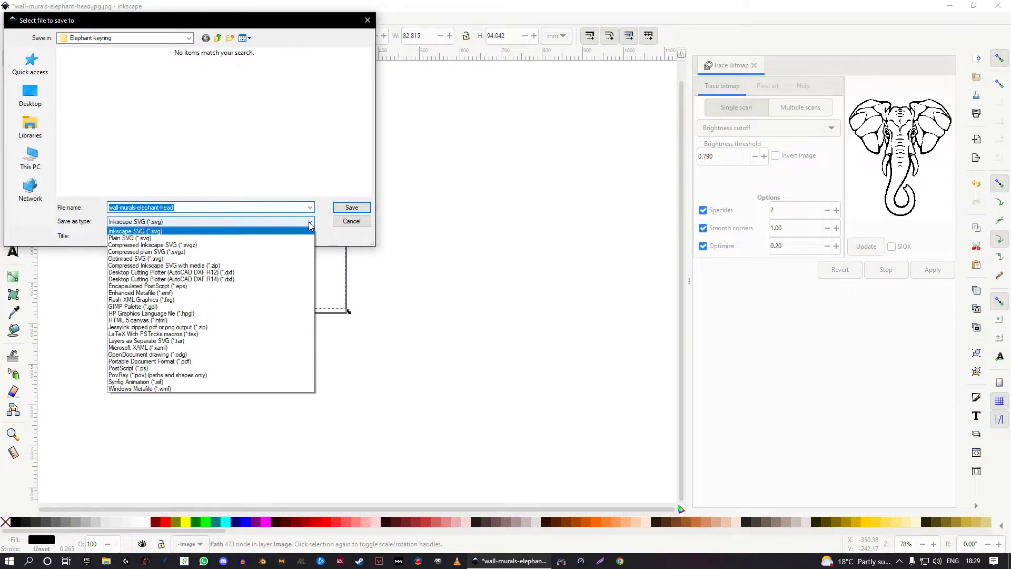
left_click(211, 274)
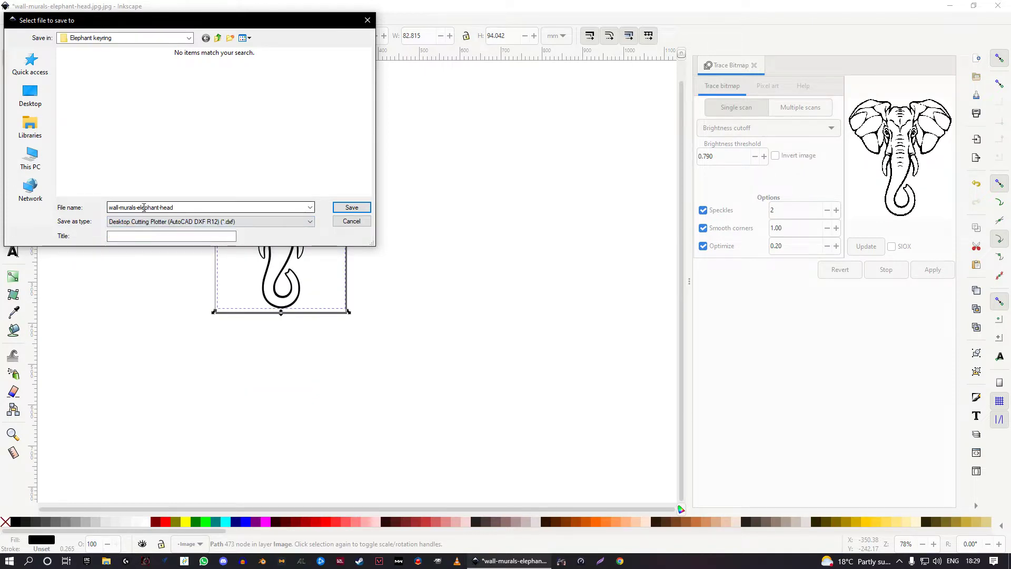
double_click(138, 208)
left_click(181, 208)
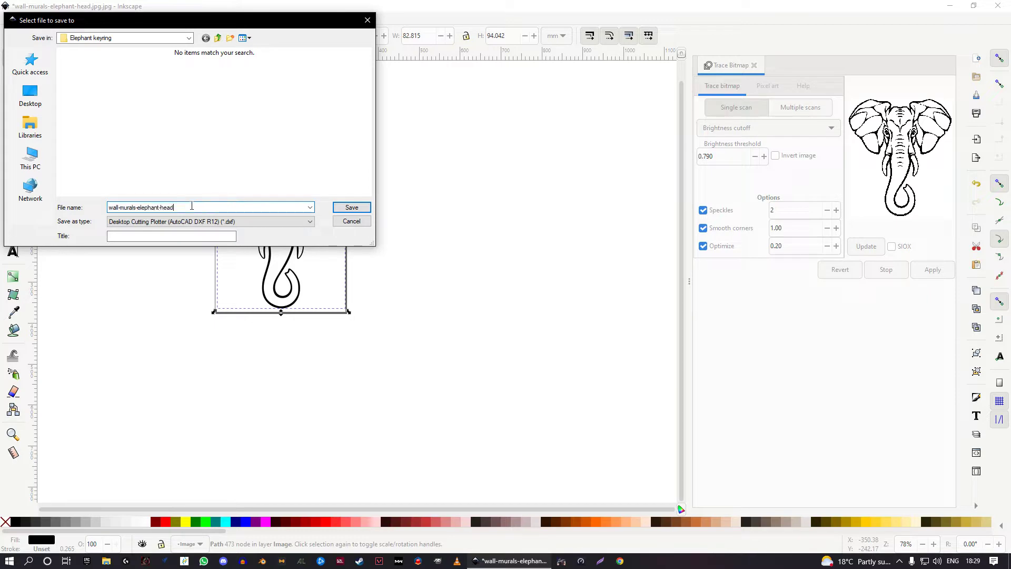
mouse_move(141, 208)
left_mouse_down()
mouse_move(109, 207)
mouse_move(134, 207)
left_mouse_up()
key("BackSpace")
key("BackSpace")
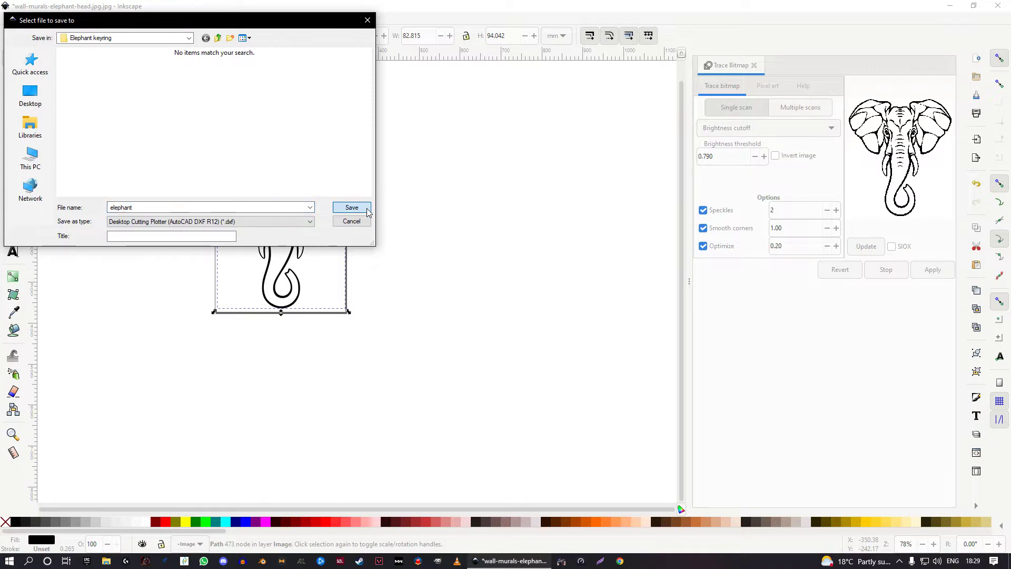
left_click(337, 208)
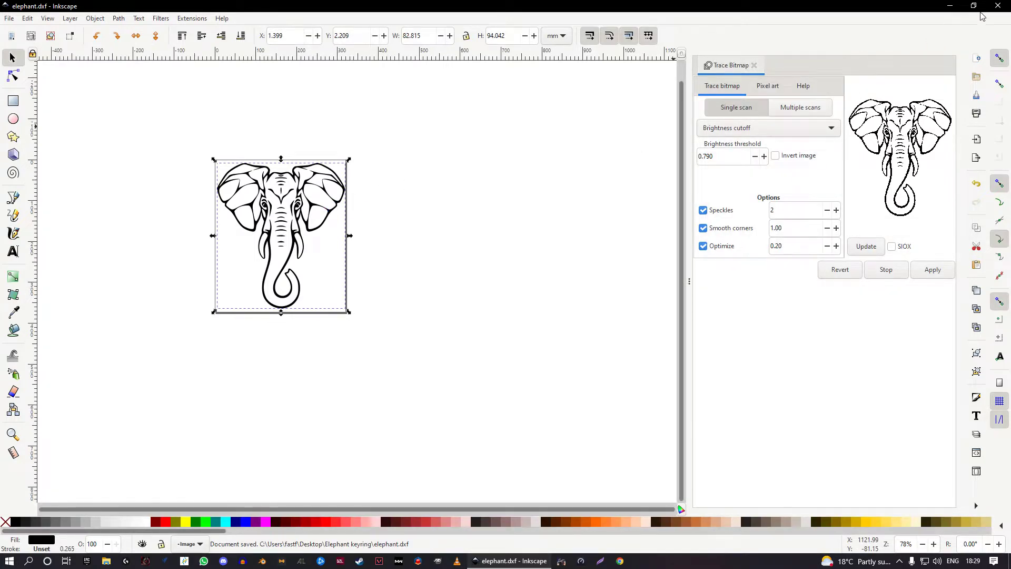
left_click(998, 5)
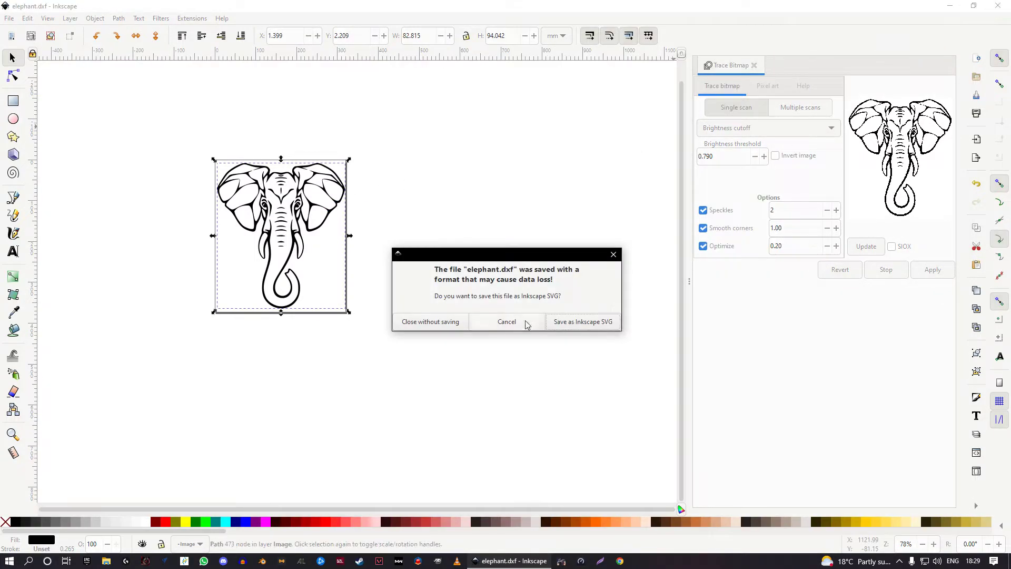
- Close Inkscape without saving and show the Elephant keyring folder in a restored-down Explorer window
left_click(447, 322)
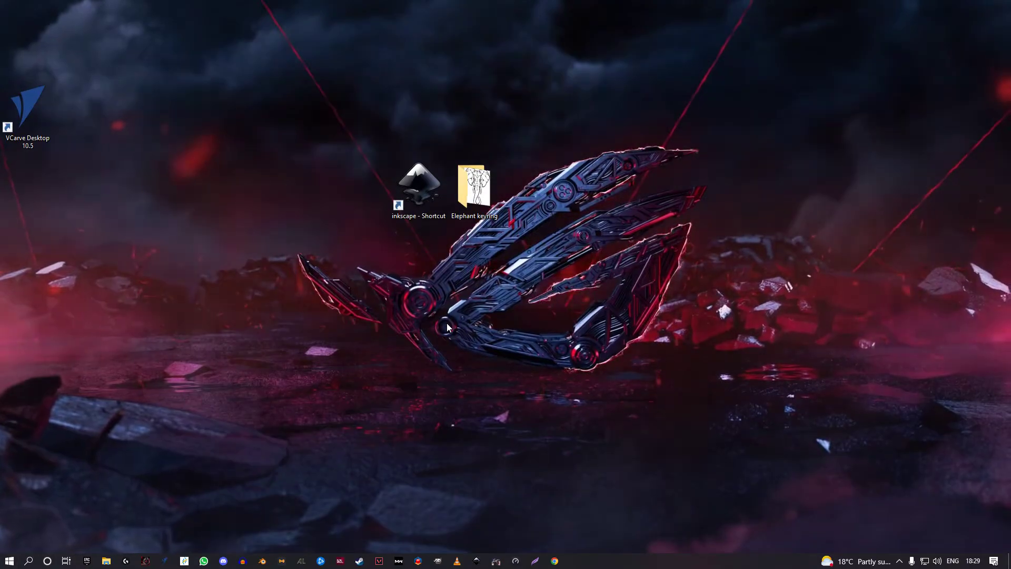
double_click(462, 193)
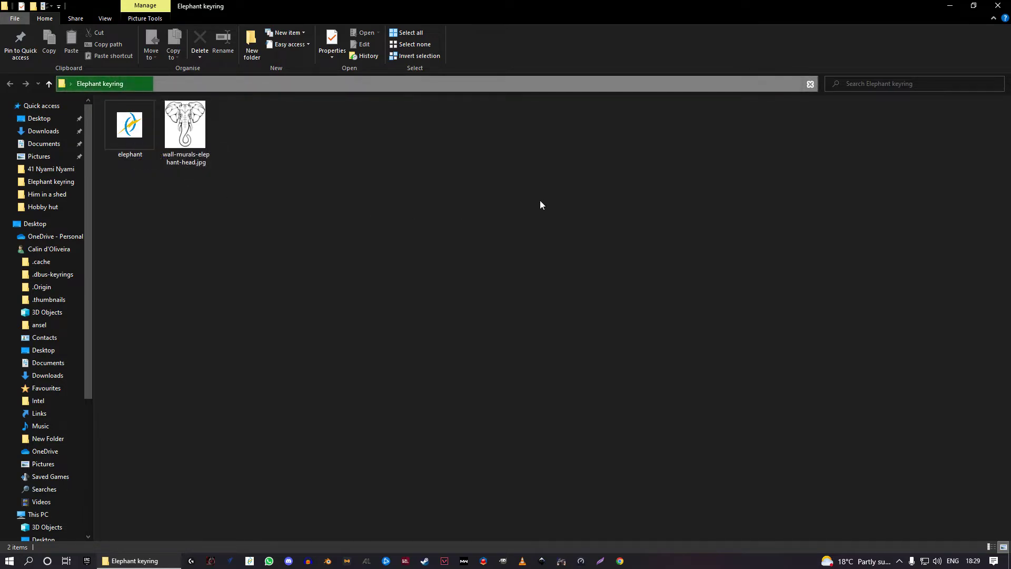
left_click(973, 5)
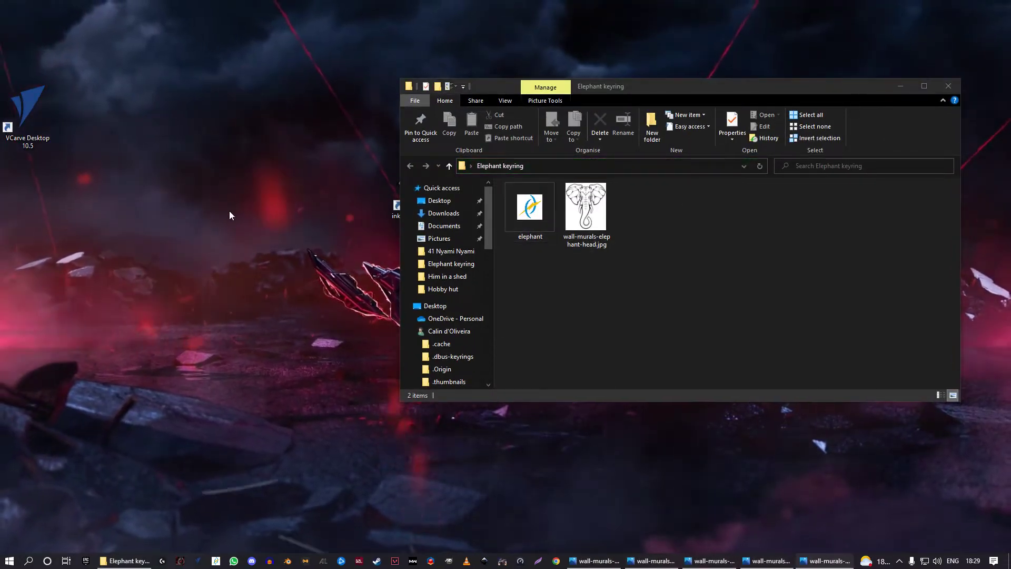
- Launch VCarve Desktop and create a 100 × 100 × 5 mm job: centre datum, High resolution, Oak Dark
double_click(28, 110)
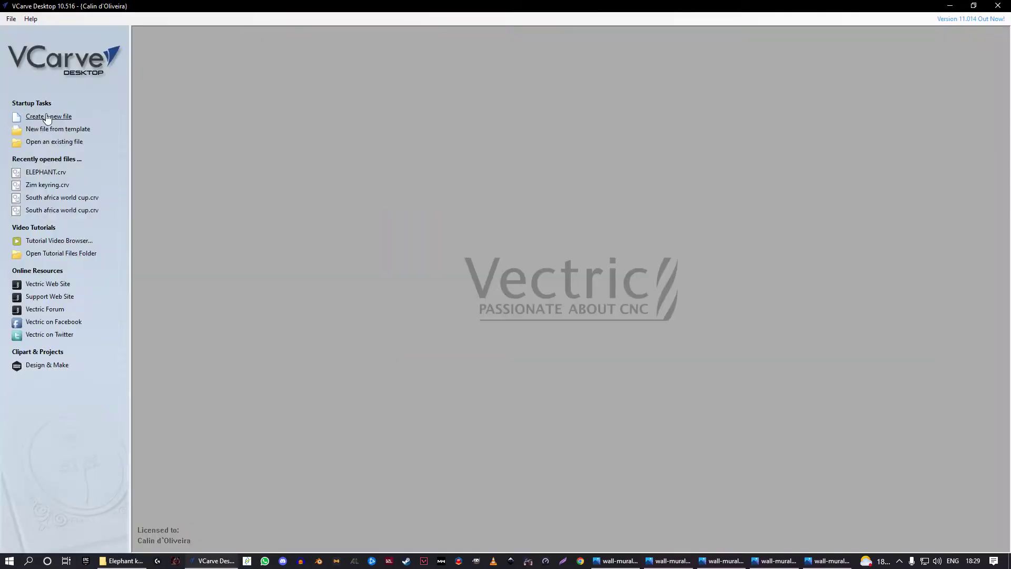
left_click(47, 117)
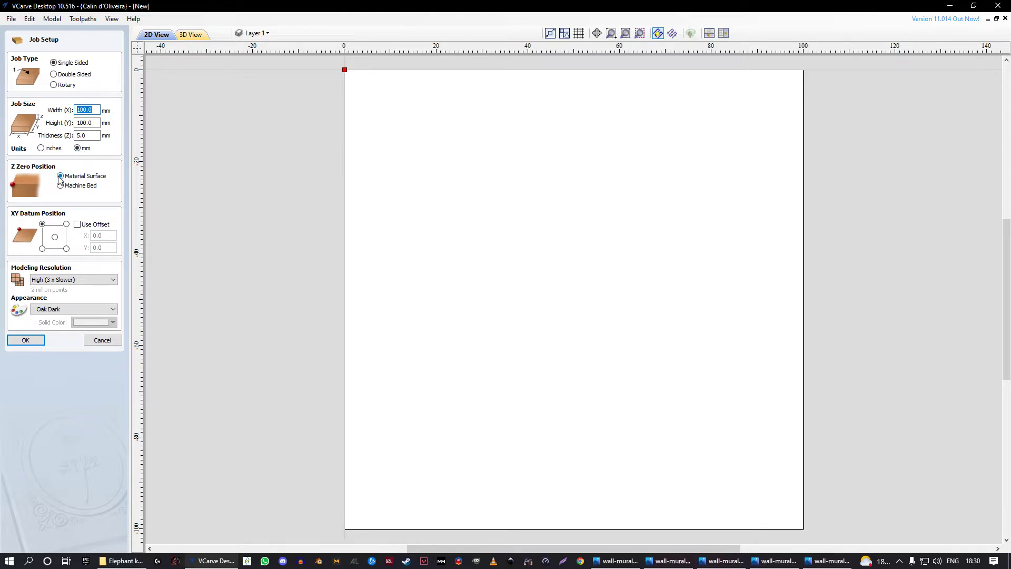
left_click(55, 238)
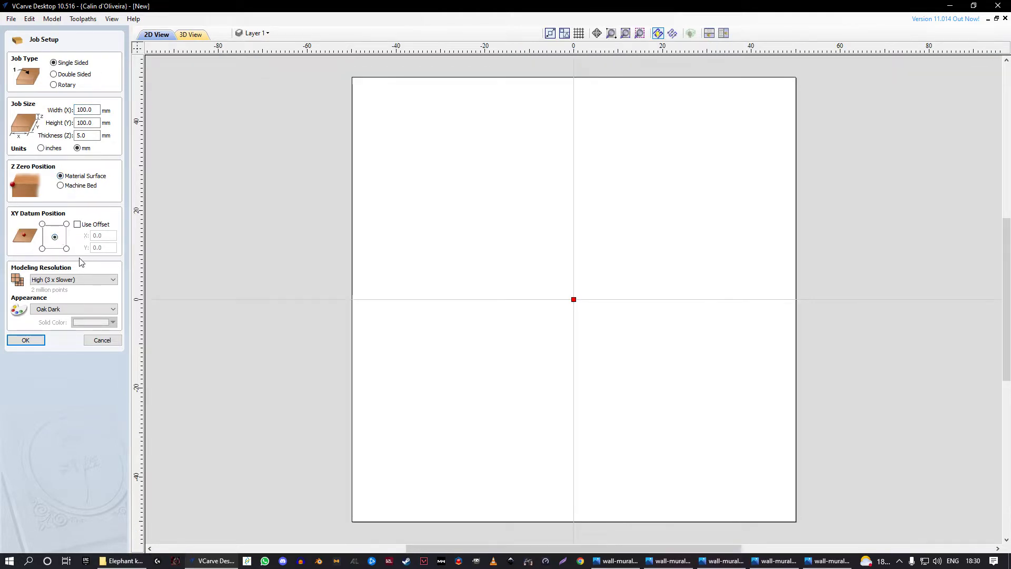
left_click(107, 281)
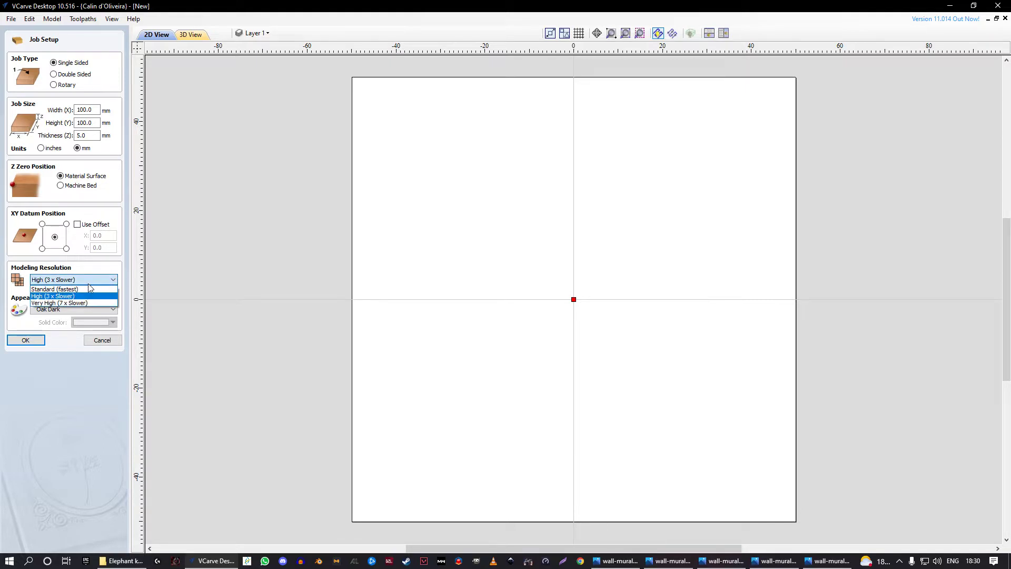
left_click(64, 297)
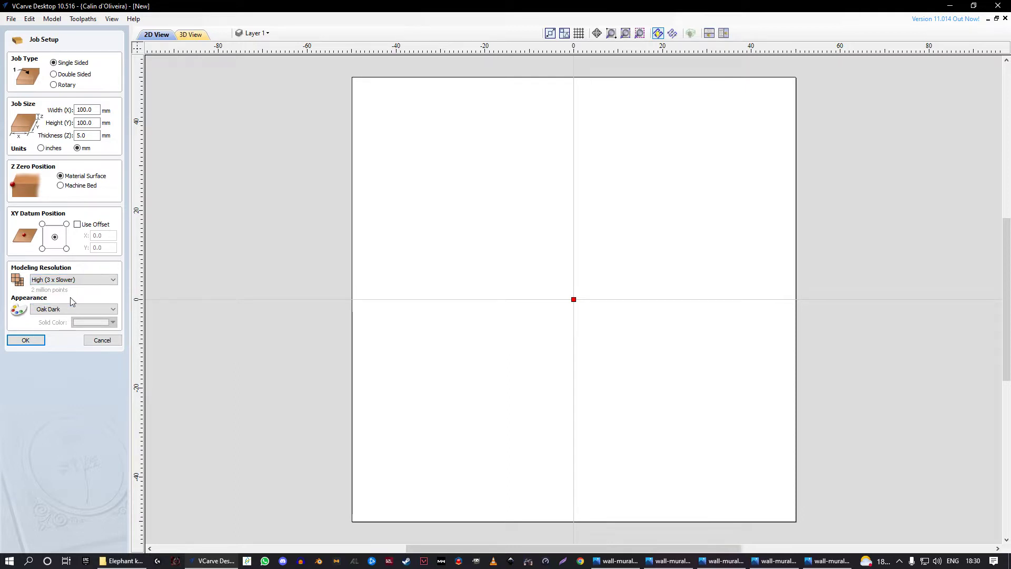
left_click(112, 310)
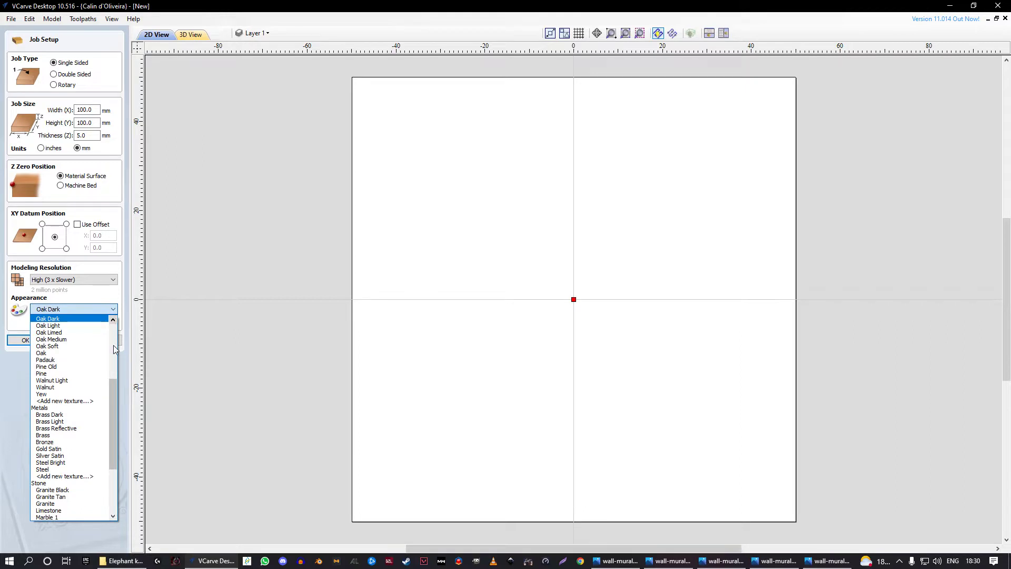
scroll(76, 416, "up", 6)
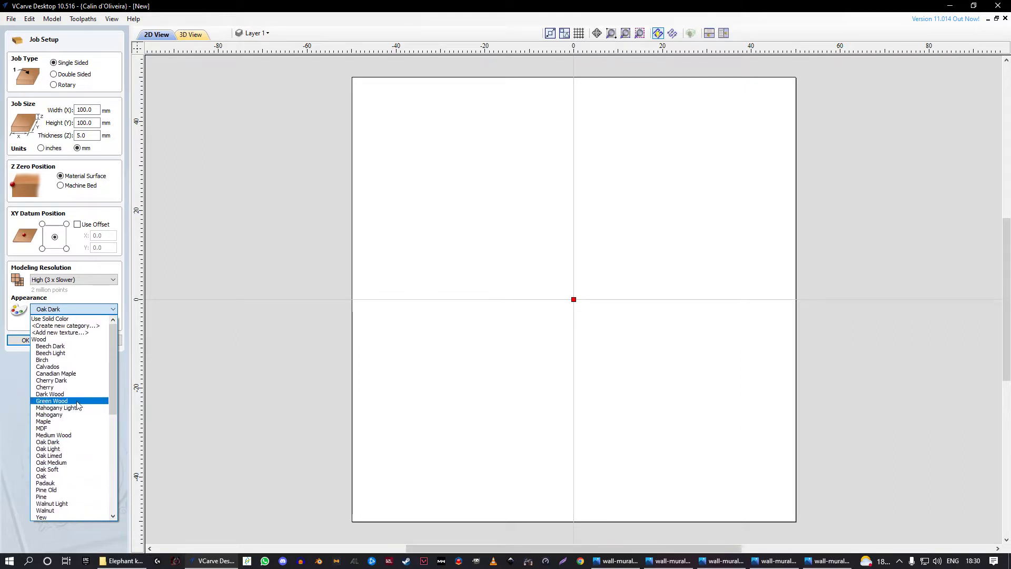
scroll(75, 406, "down", 12)
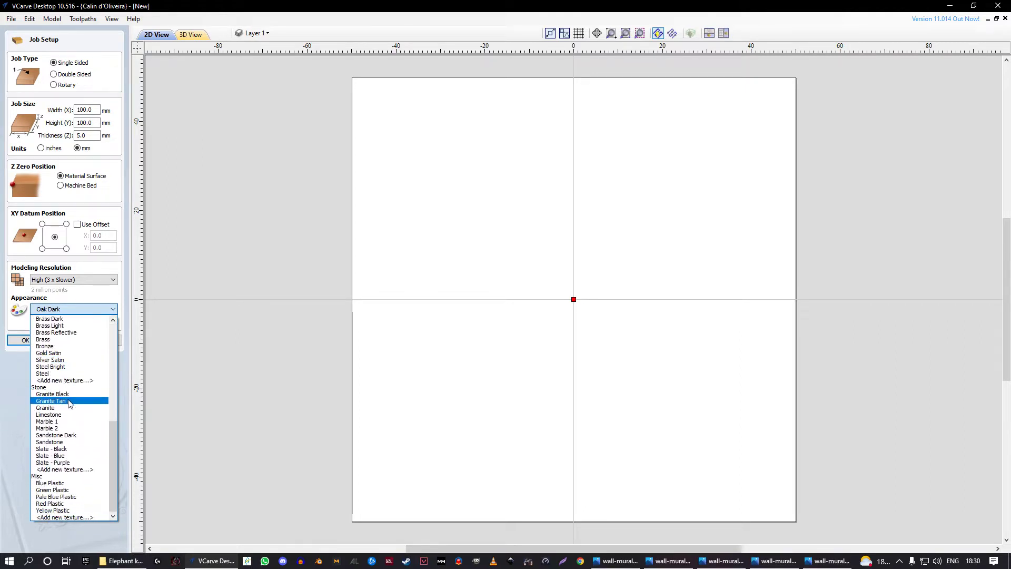
left_click(89, 294)
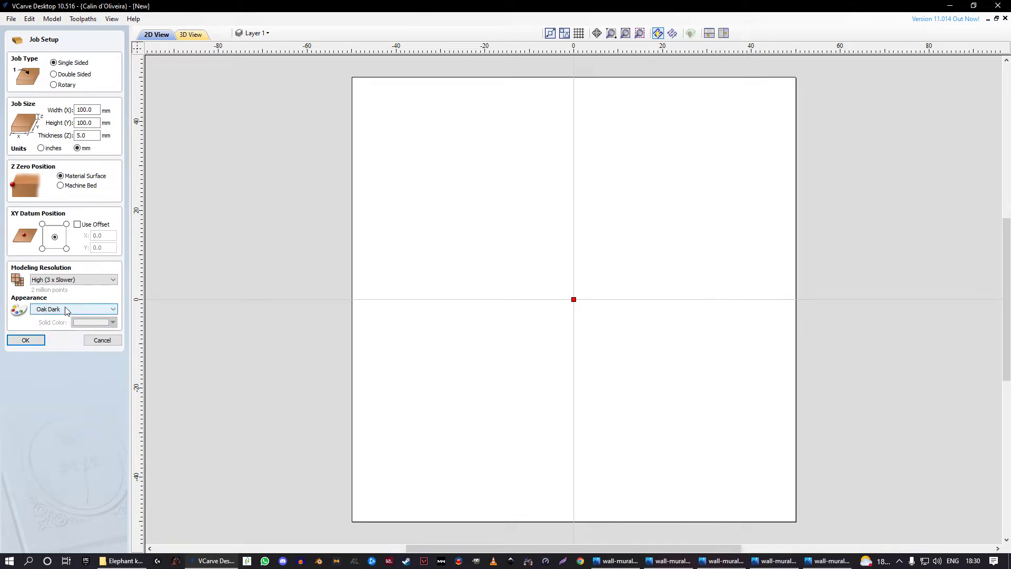
left_click(23, 343)
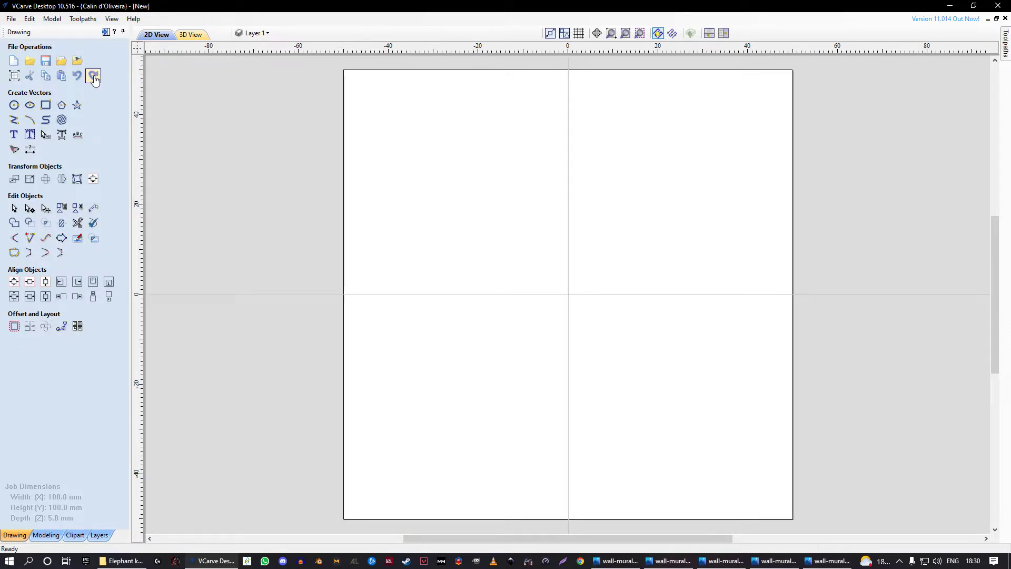
- Import the elephant DXF from the Elephant keyring folder and select all its vectors
left_click(61, 64)
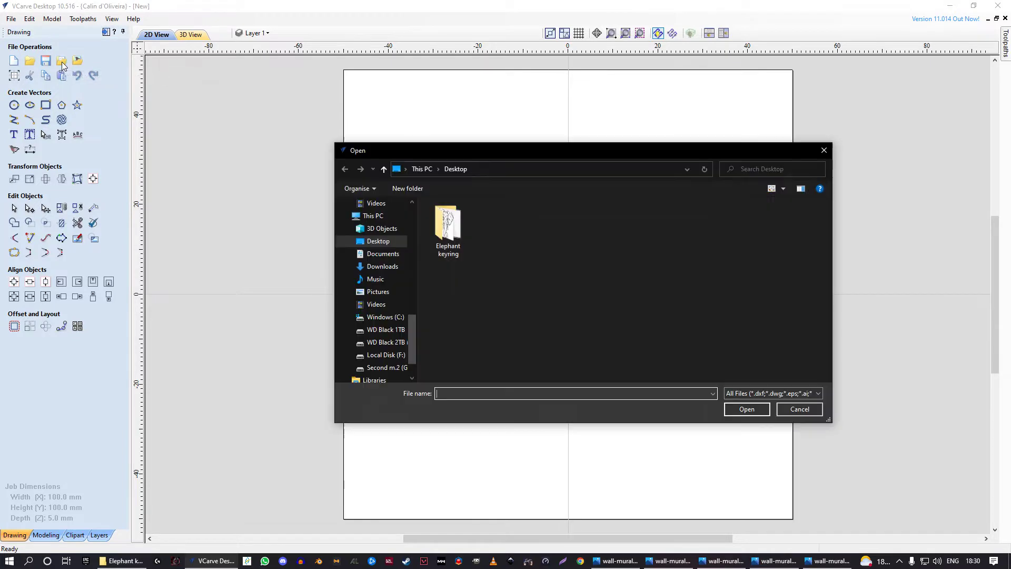
double_click(442, 228)
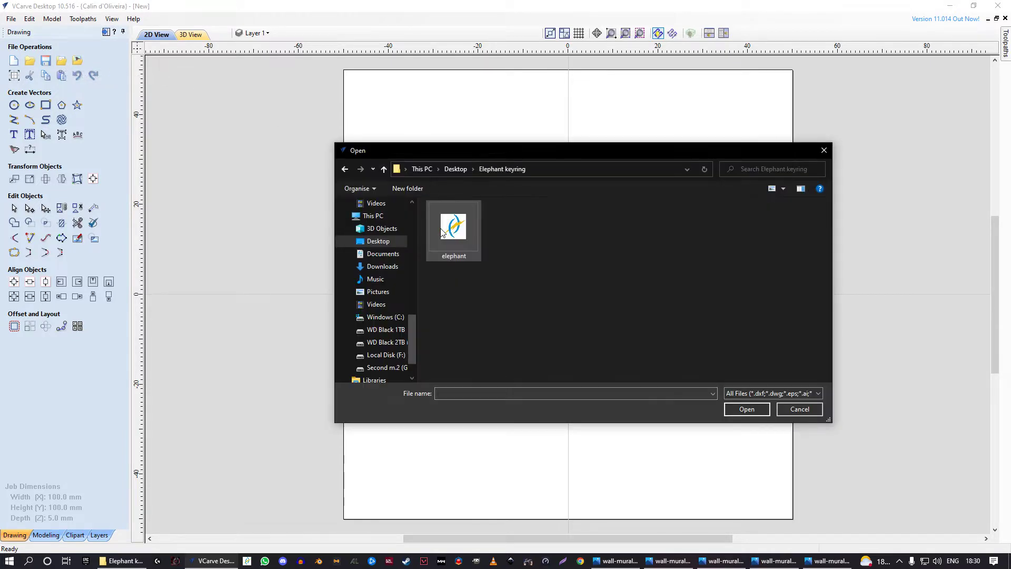
left_click(441, 232)
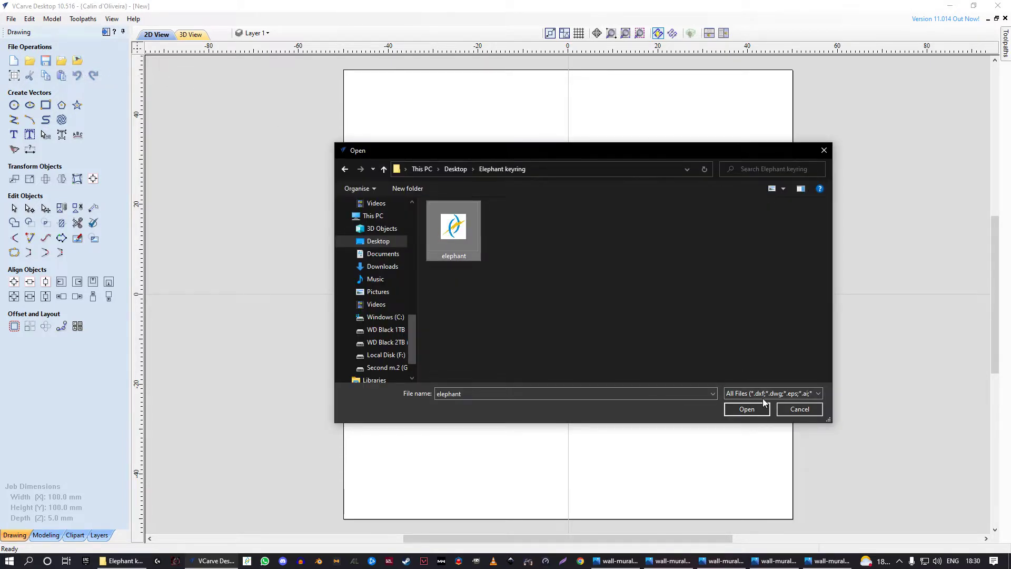
left_click(747, 409)
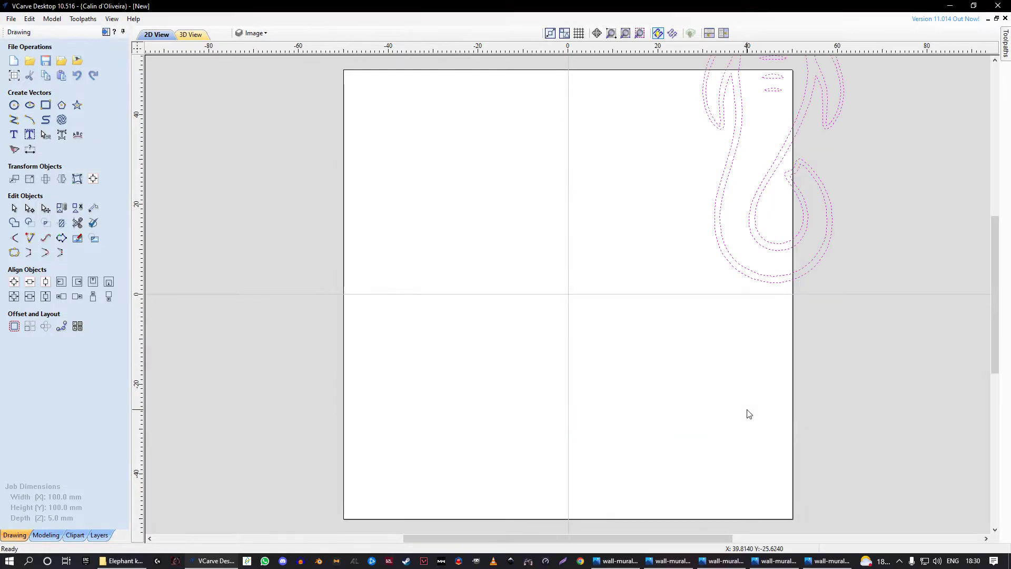
scroll(748, 410, "down", 3)
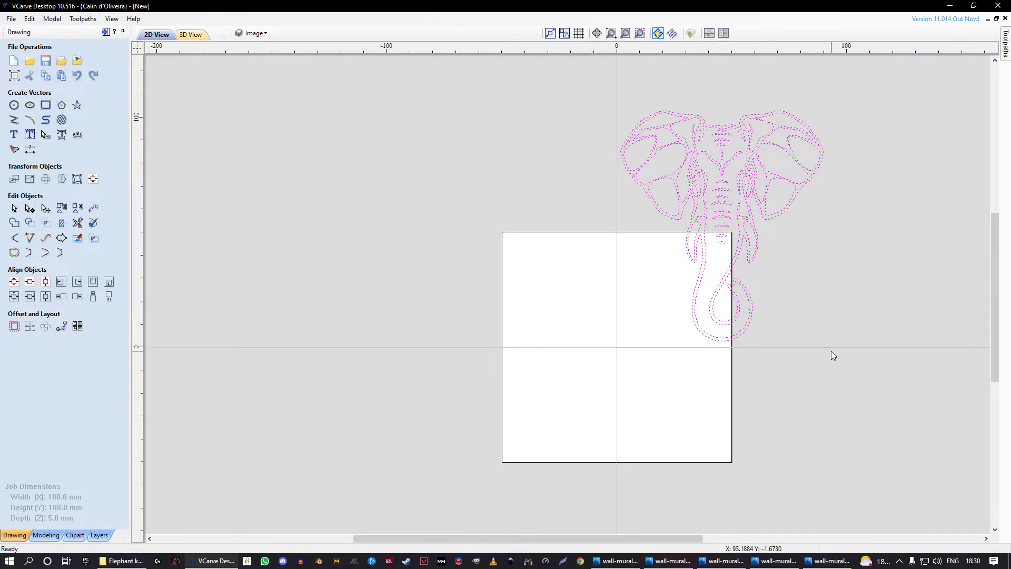
left_click_drag(605, 85, 870, 368)
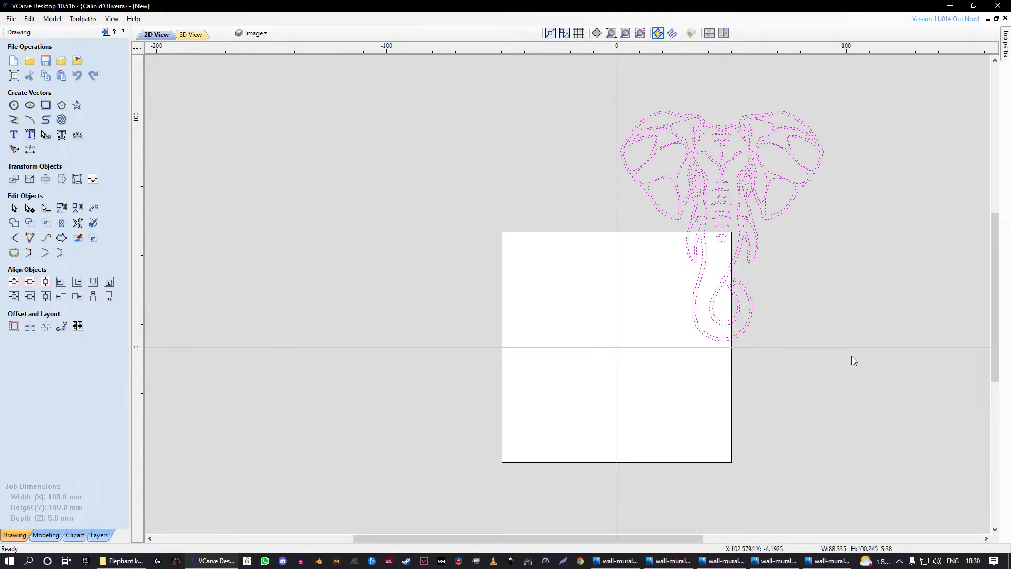
left_click(93, 180)
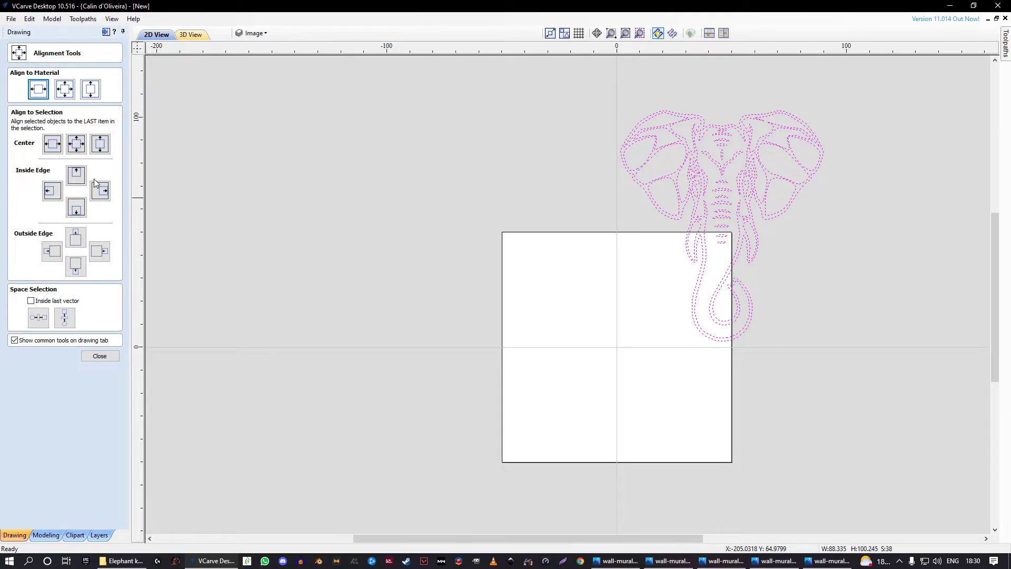
- Centre the elephant on the material and resize it to 50 mm height (44.06 × 50 mm)
left_click(62, 92)
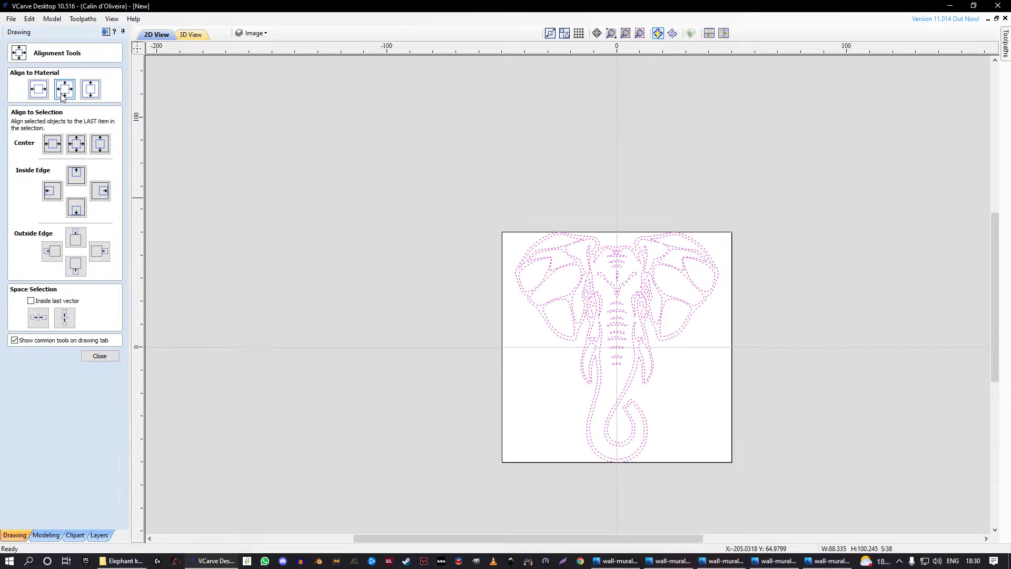
left_click(93, 356)
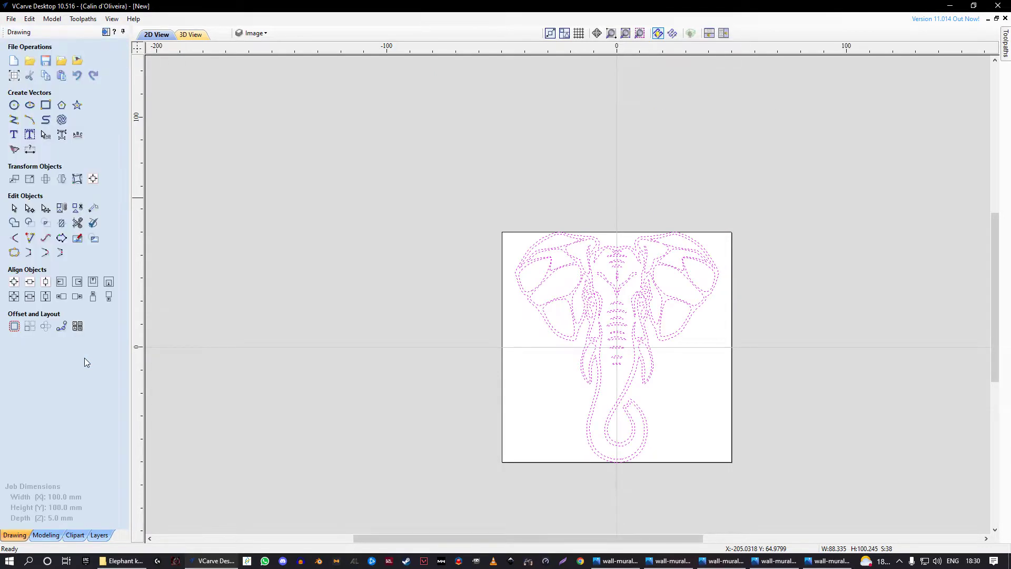
left_click(29, 180)
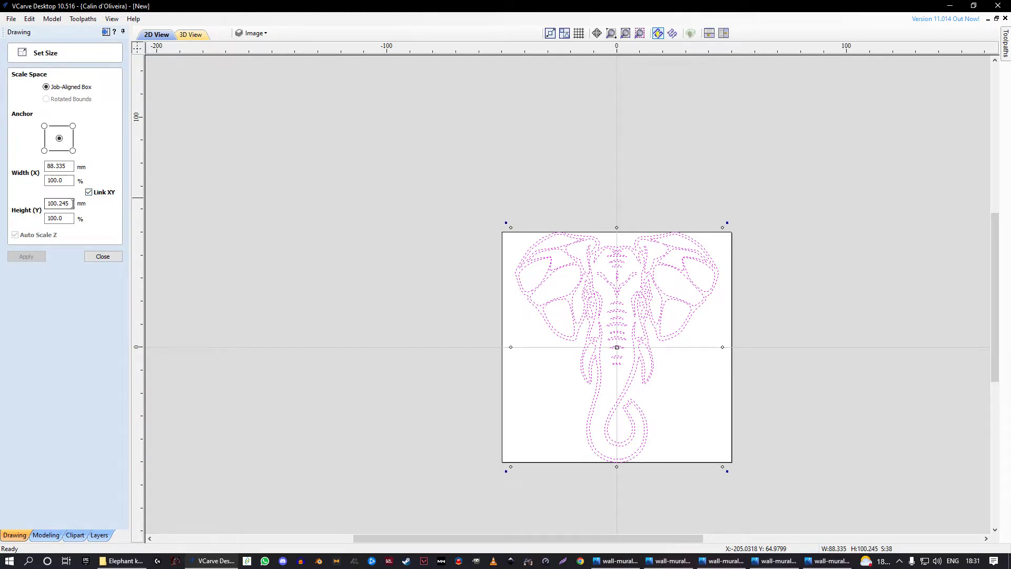
left_click_drag(72, 204, 33, 208)
type("50")
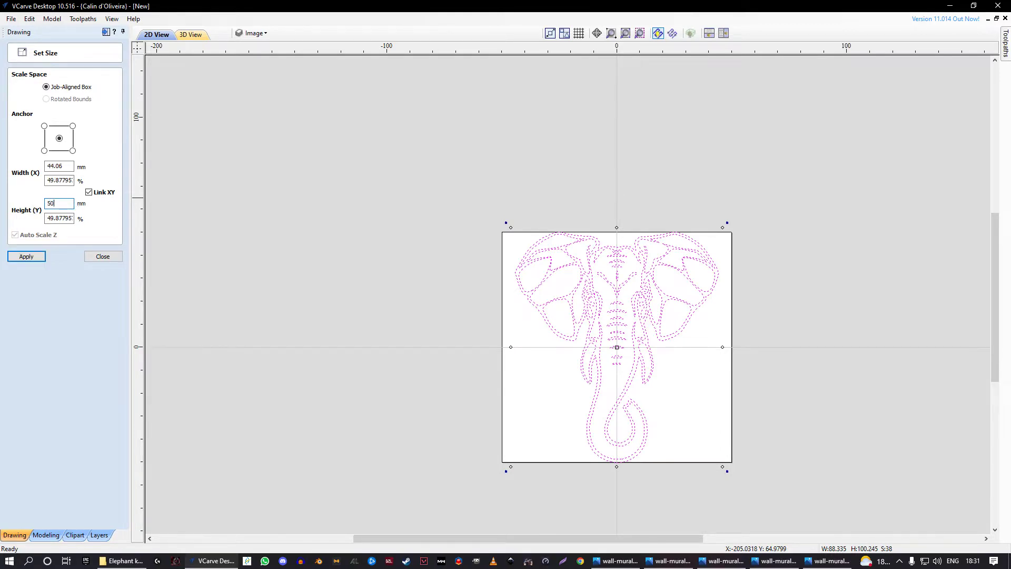
left_click(30, 260)
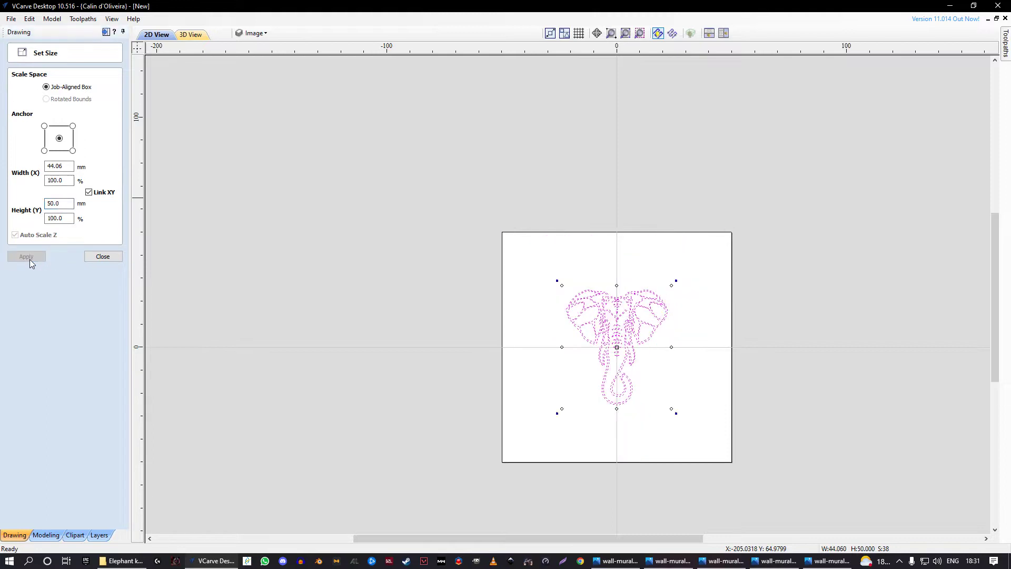
left_click(101, 257)
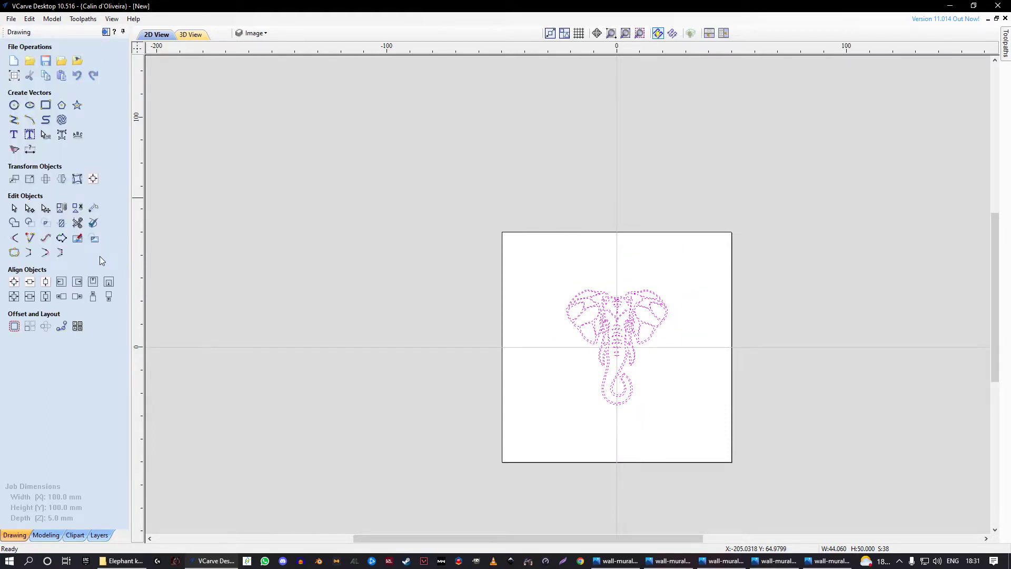
- Reselect the entire elephant outline in the 2D view and open the V-Carve / Engraving toolpath form
scroll(639, 387, "up", 3)
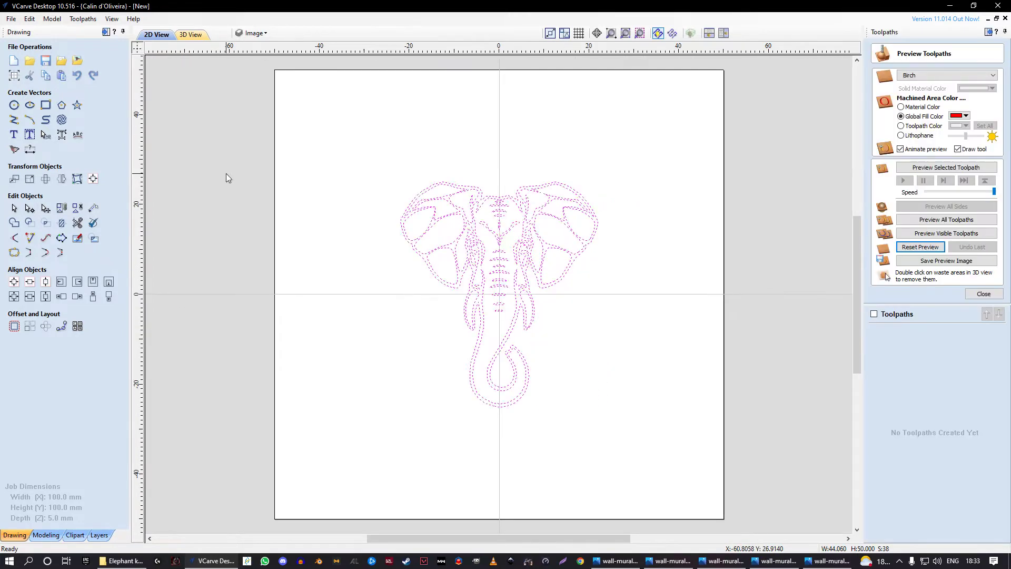
left_click(226, 175)
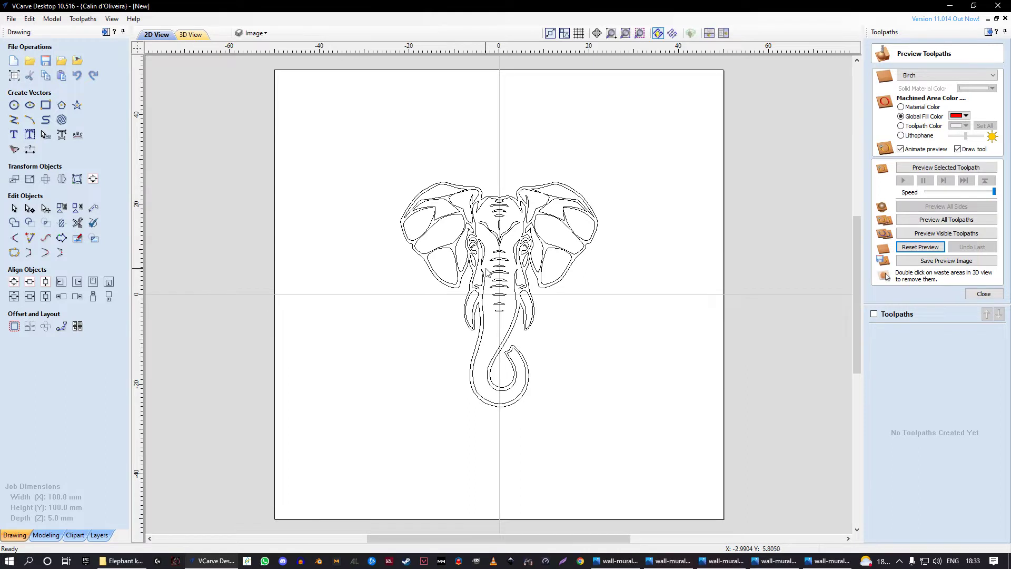
left_click_drag(379, 150, 667, 423)
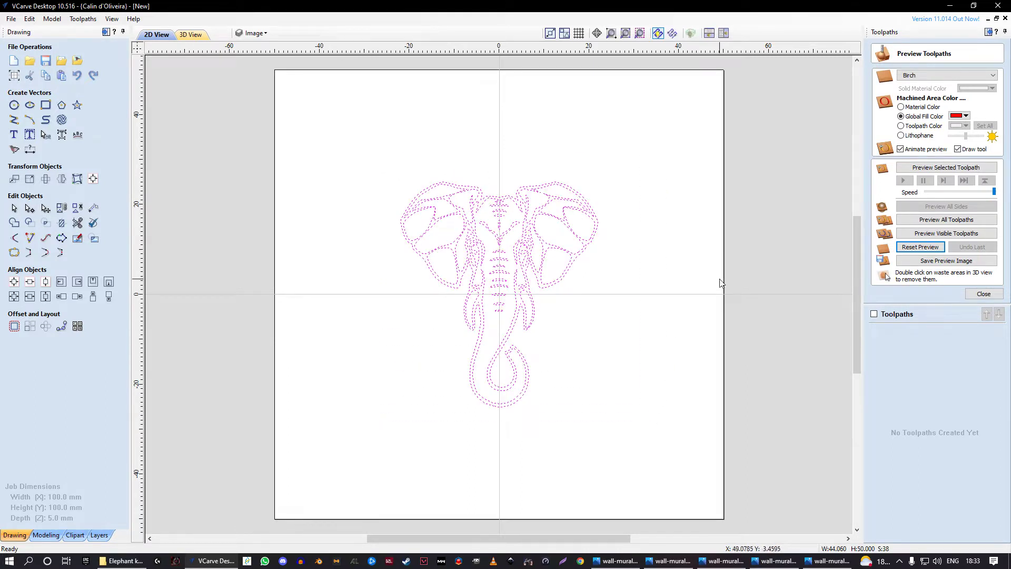
left_click(983, 293)
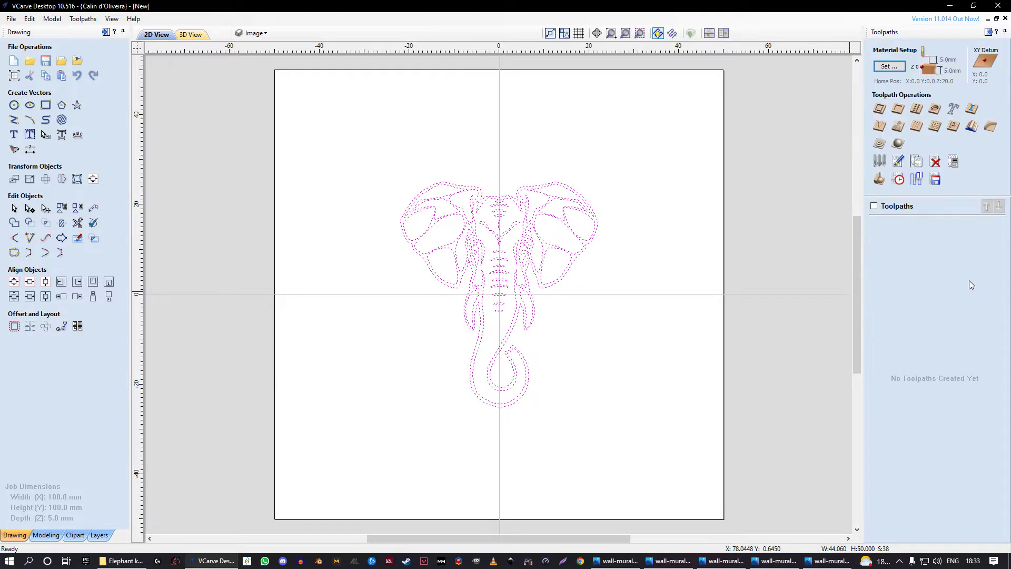
left_click(881, 127)
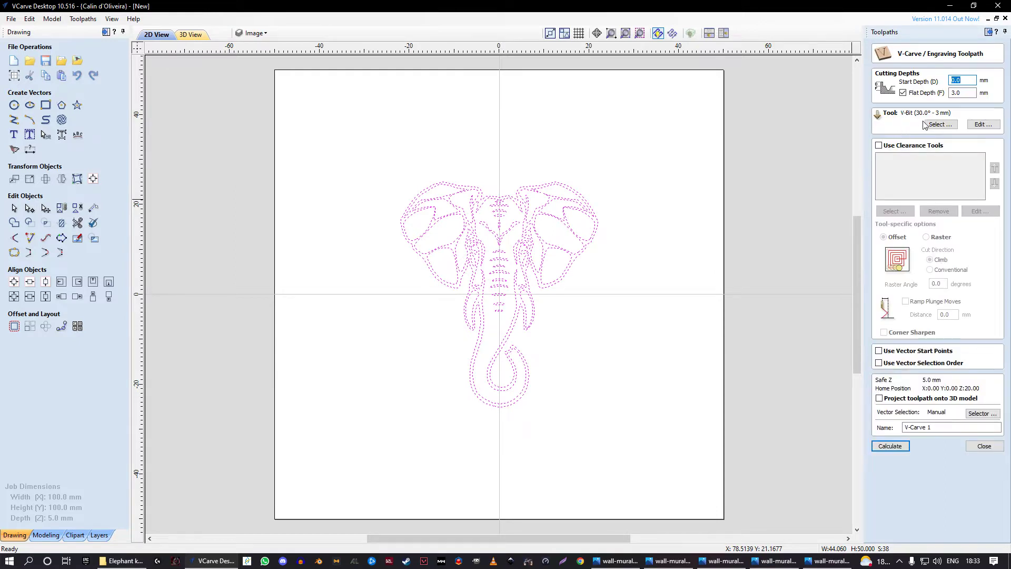
- Calculate V-Carve 1 with 3.0 mm flat depth using the V-Bit (30.0° - 3 mm)
left_click(954, 81)
left_click(941, 124)
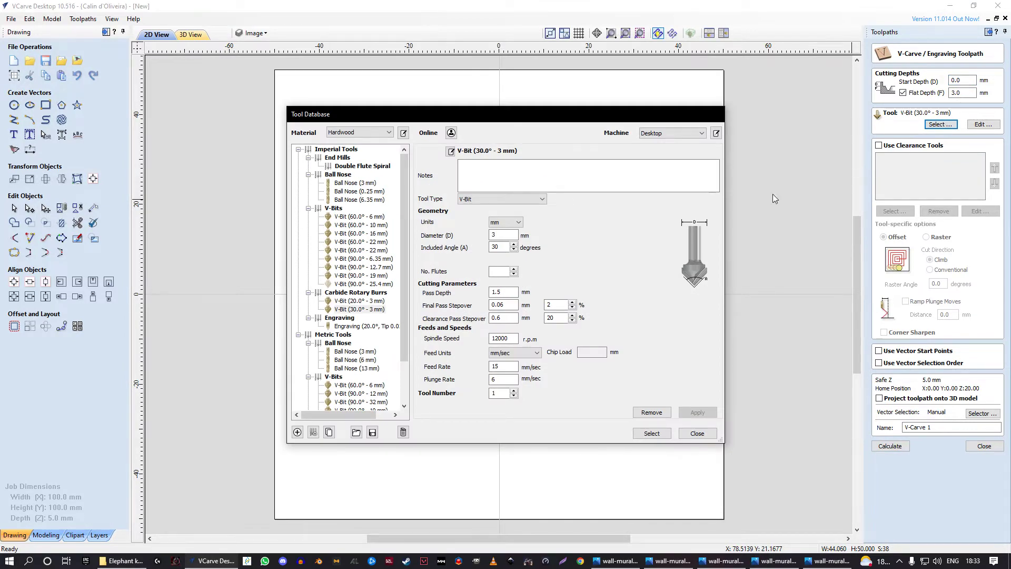
scroll(408, 258, "down", 1)
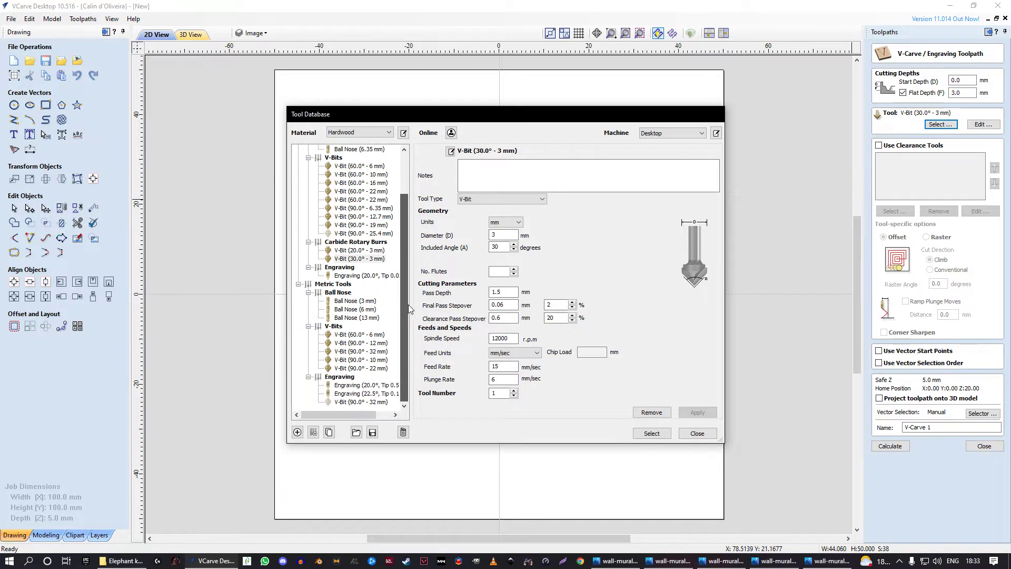
scroll(410, 295, "up", 1)
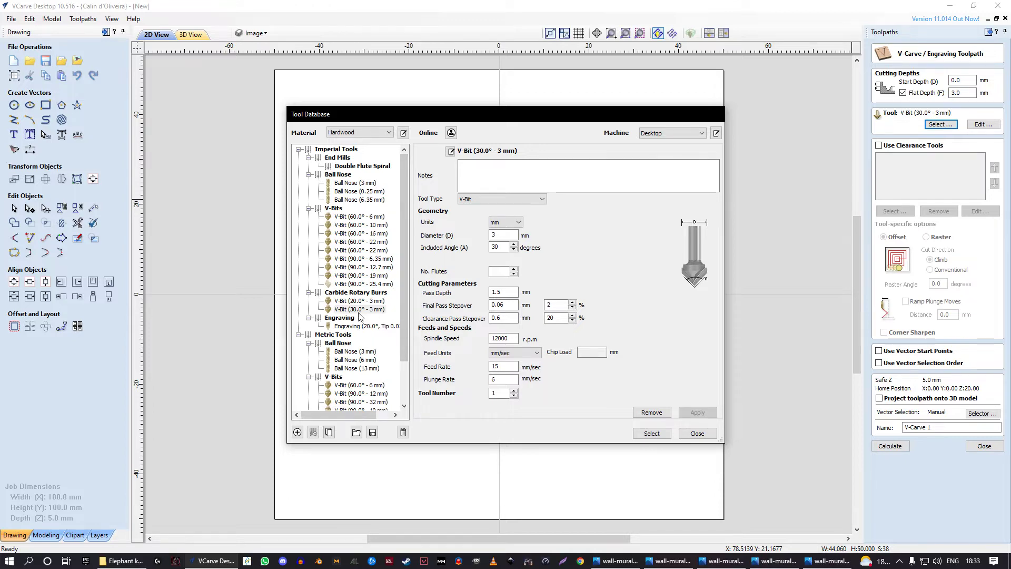
left_click(650, 434)
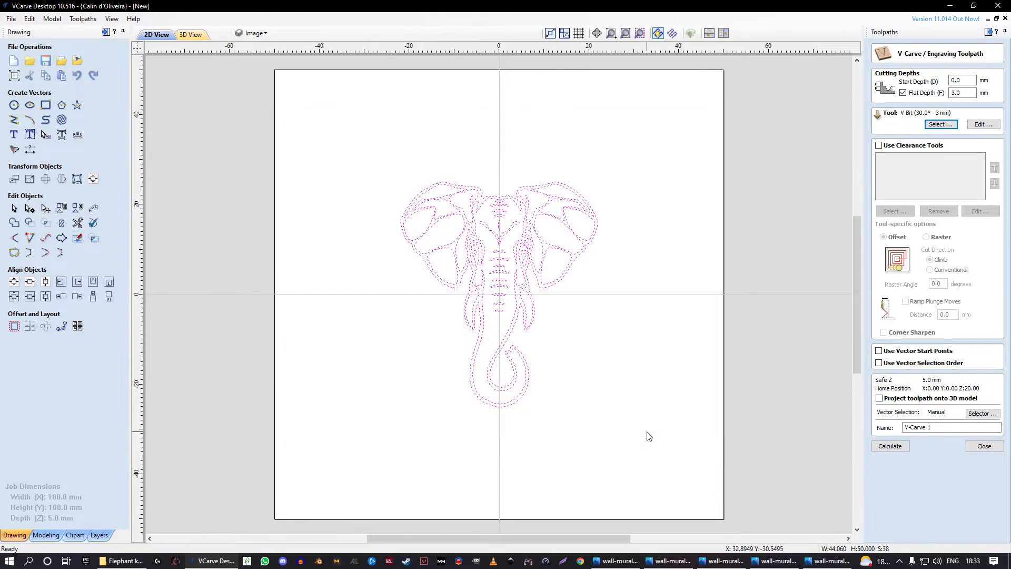
left_click(896, 448)
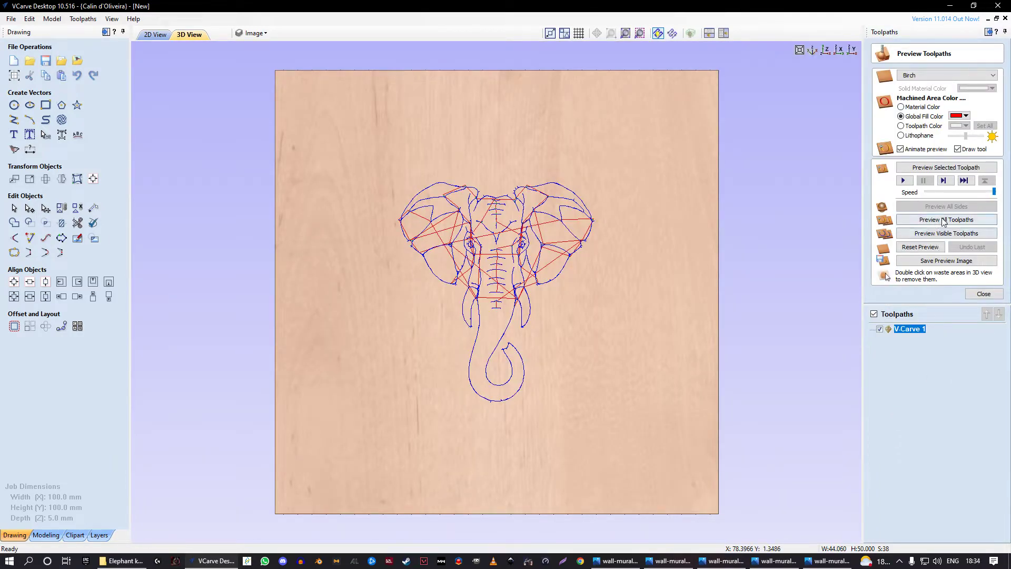
- Preview the elephant carving on the Birch board, zoom and orbit to inspect, then close
left_click(941, 236)
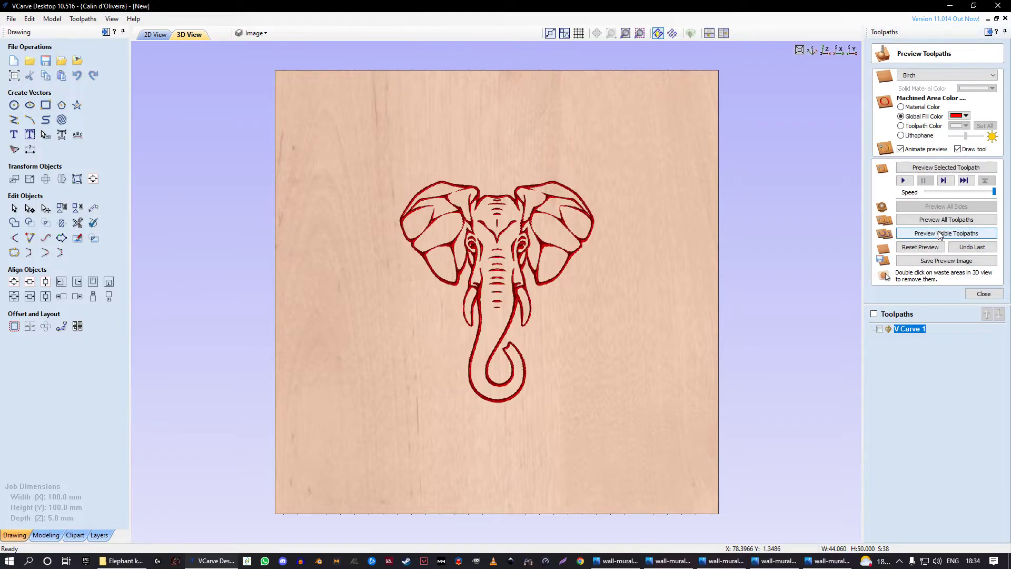
scroll(507, 275, "up", 5)
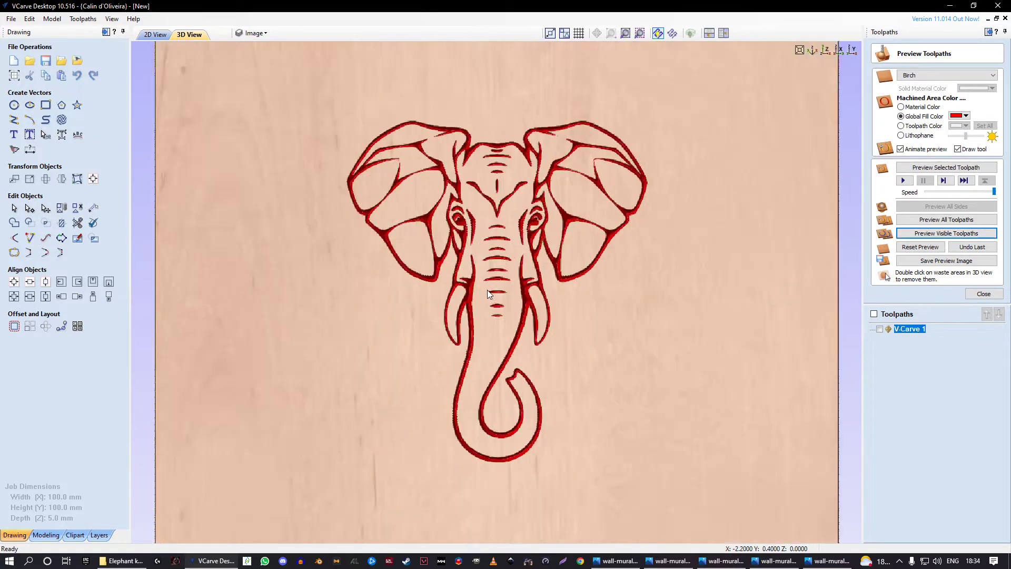
left_click_drag(516, 250, 556, 183)
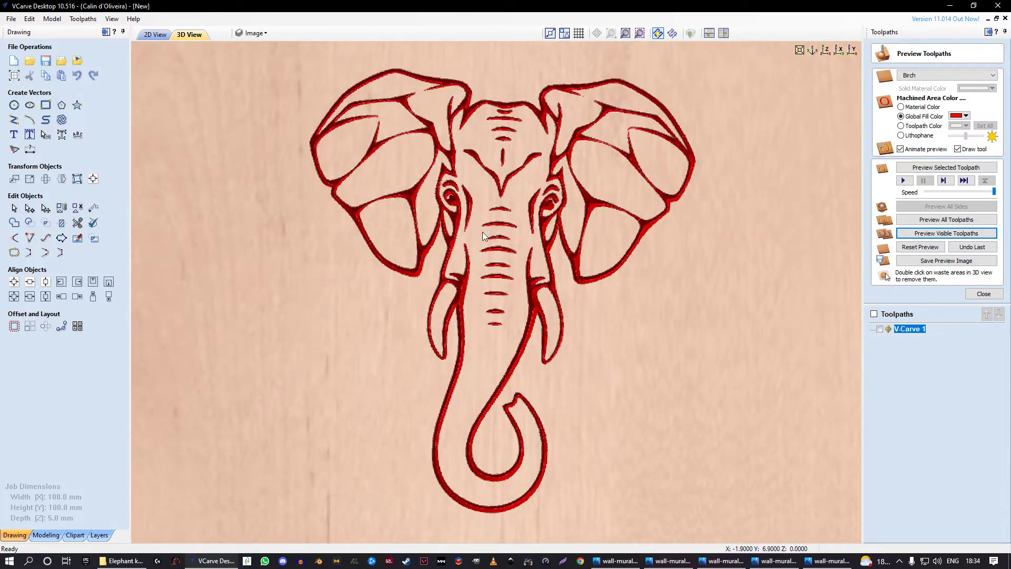
scroll(481, 236, "down", 5)
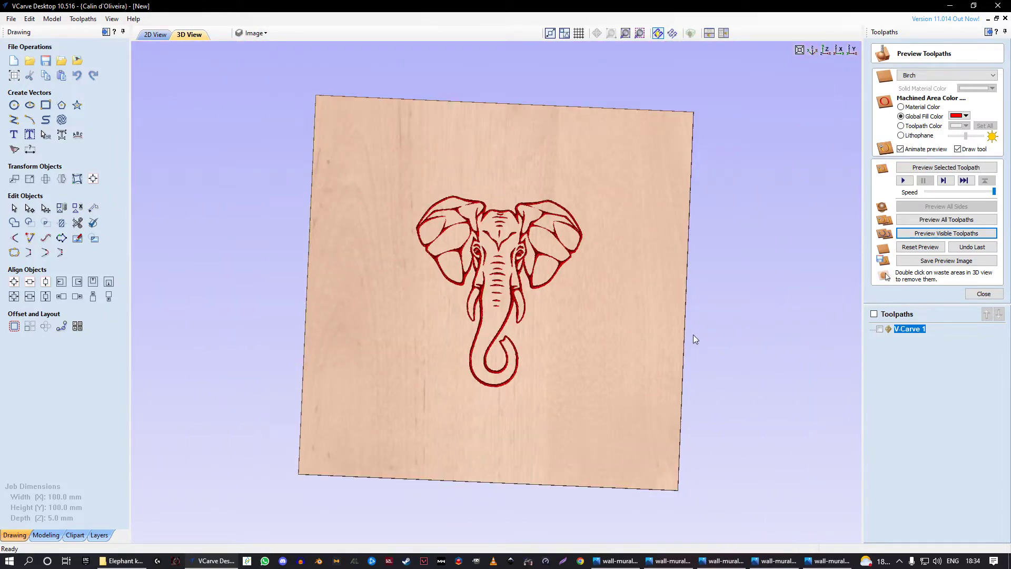
left_click(981, 294)
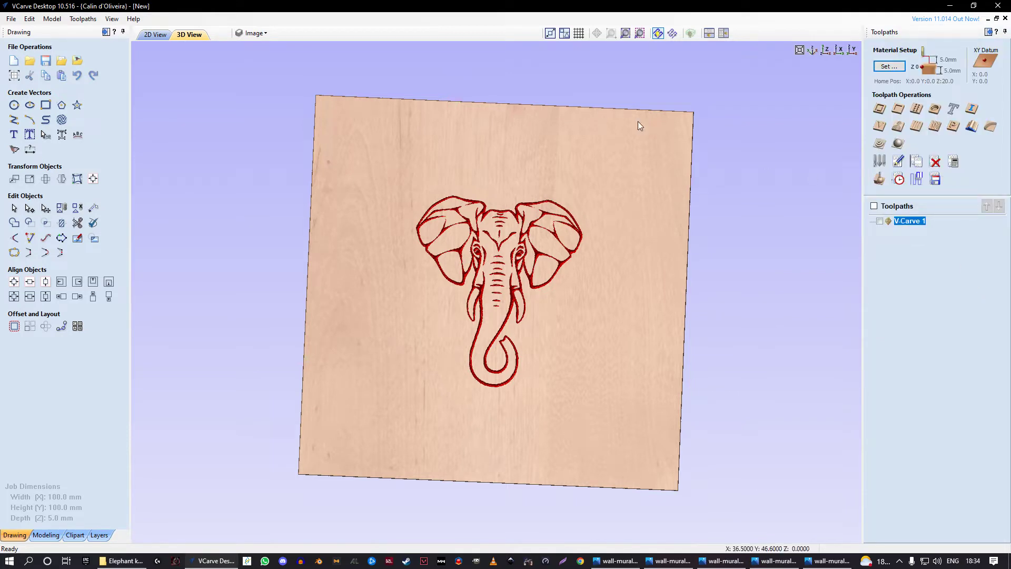
- In 2D view, select just the elephant's outer outline and start a 2D Profile toolpath
left_click(158, 34)
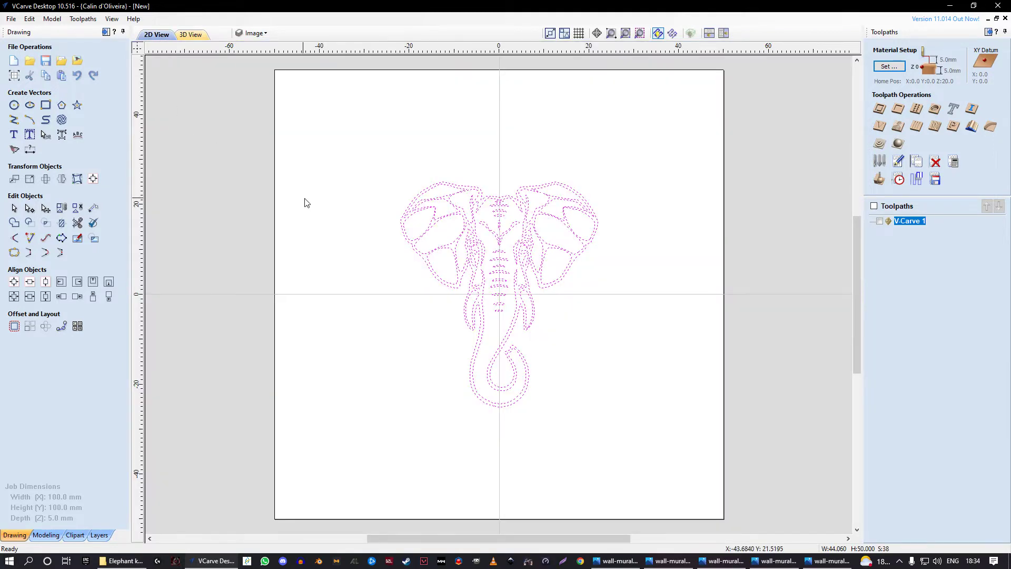
left_click(410, 204)
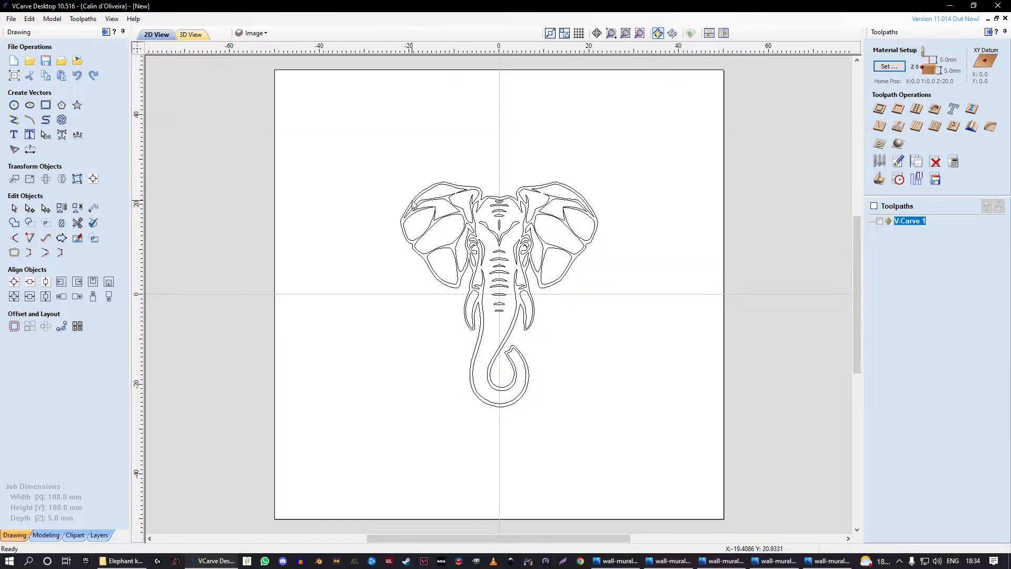
left_click(413, 205)
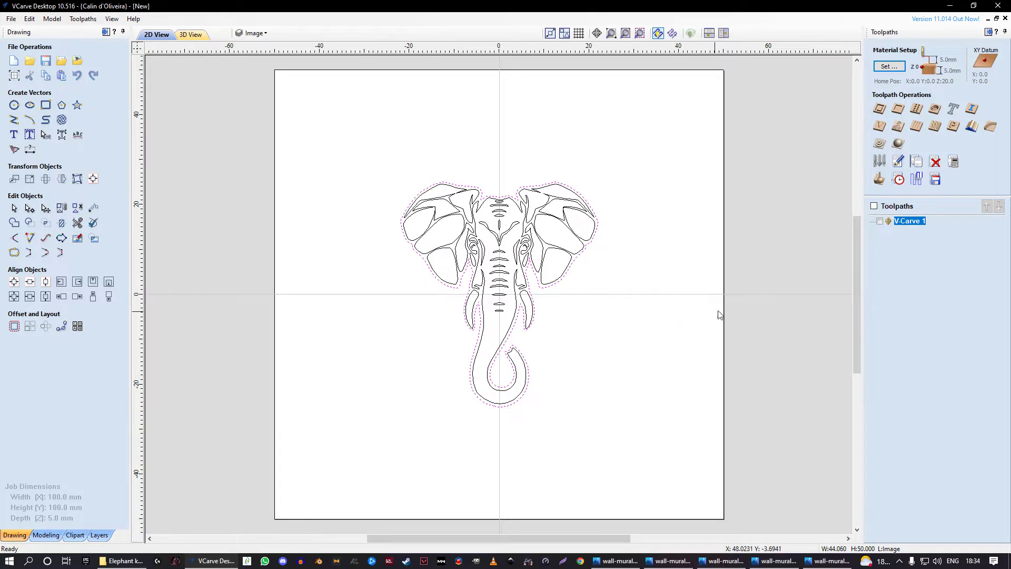
left_click(879, 110)
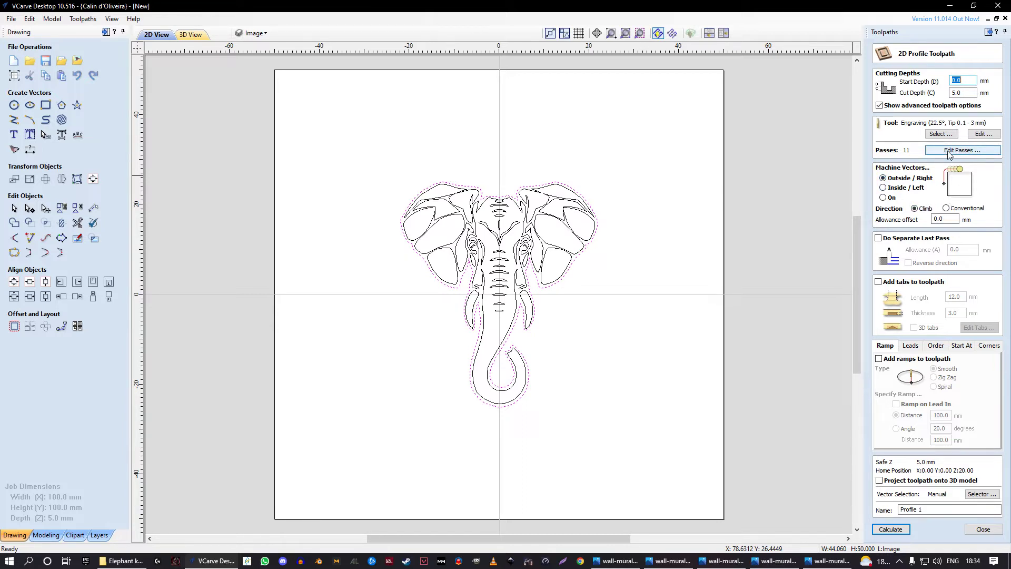
- Calculate Profile 1 from 0.0 to 5.0 mm depth with the Engraving (22.5°, Tip 0.1 - 3 mm) bit
left_click(960, 81)
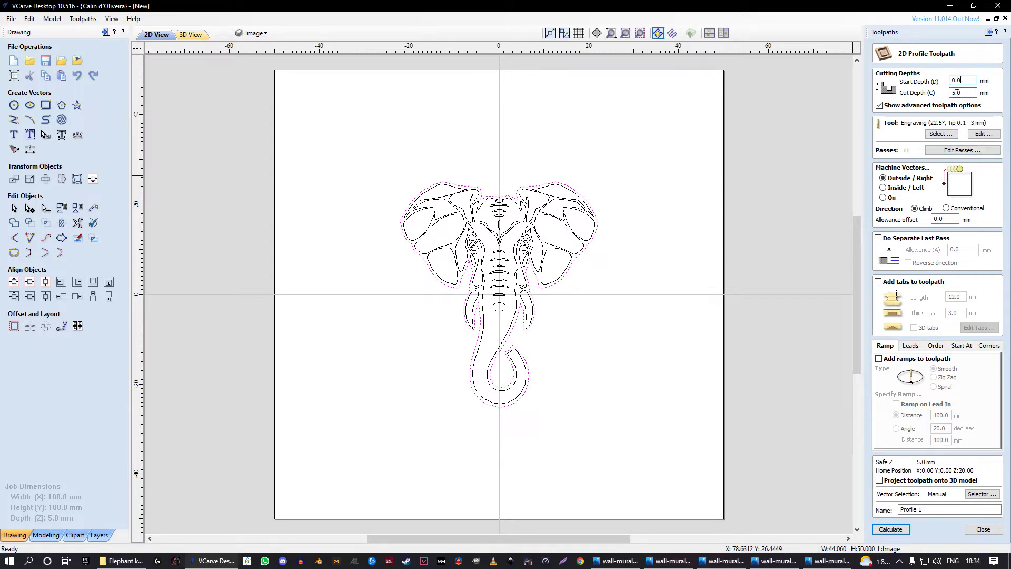
left_click(957, 93)
left_click(942, 134)
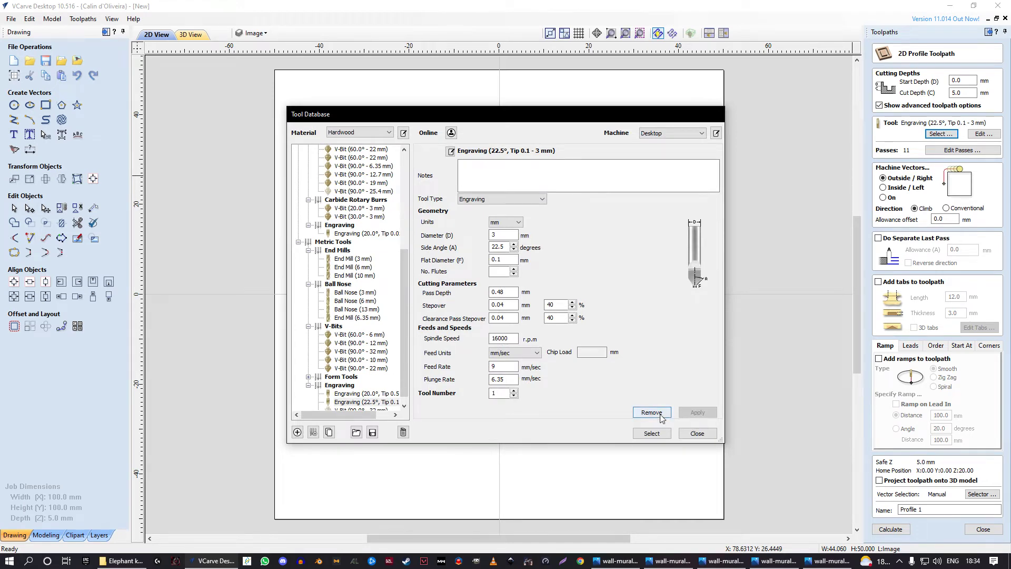
left_click(652, 433)
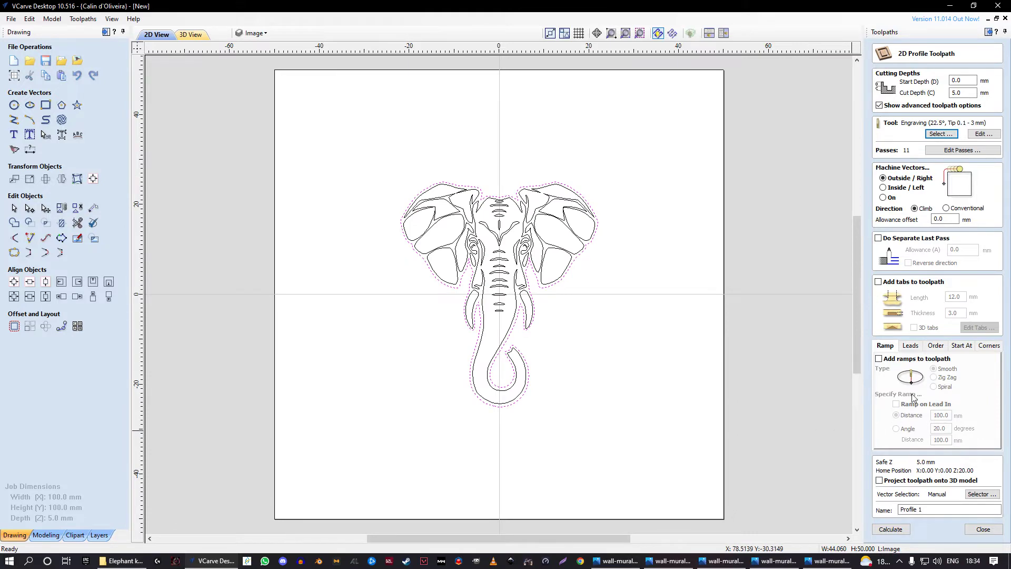
left_click(899, 530)
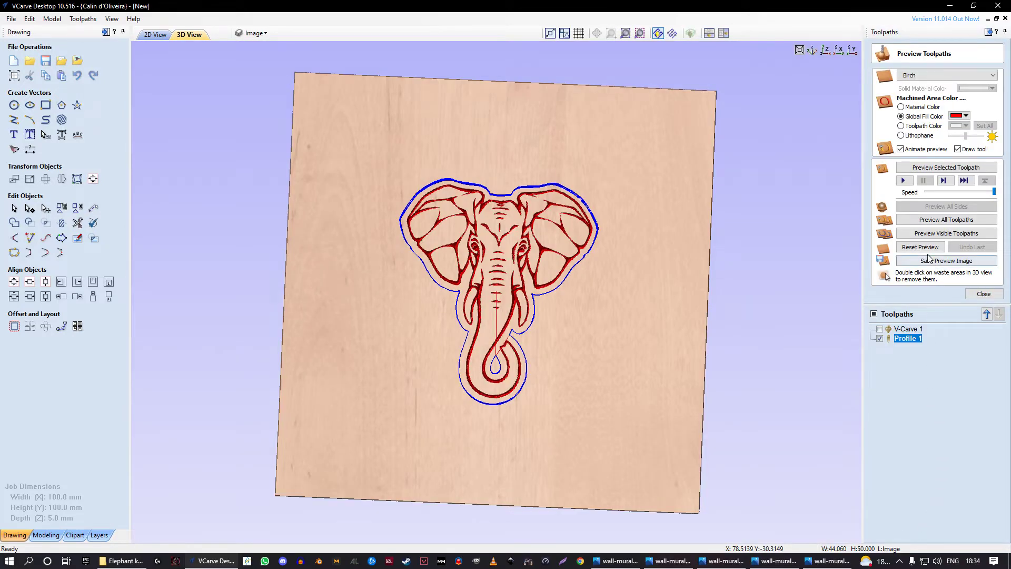
- Preview V-Carve 1 and Profile 1 together and orbit the board to view the cut
left_click(938, 220)
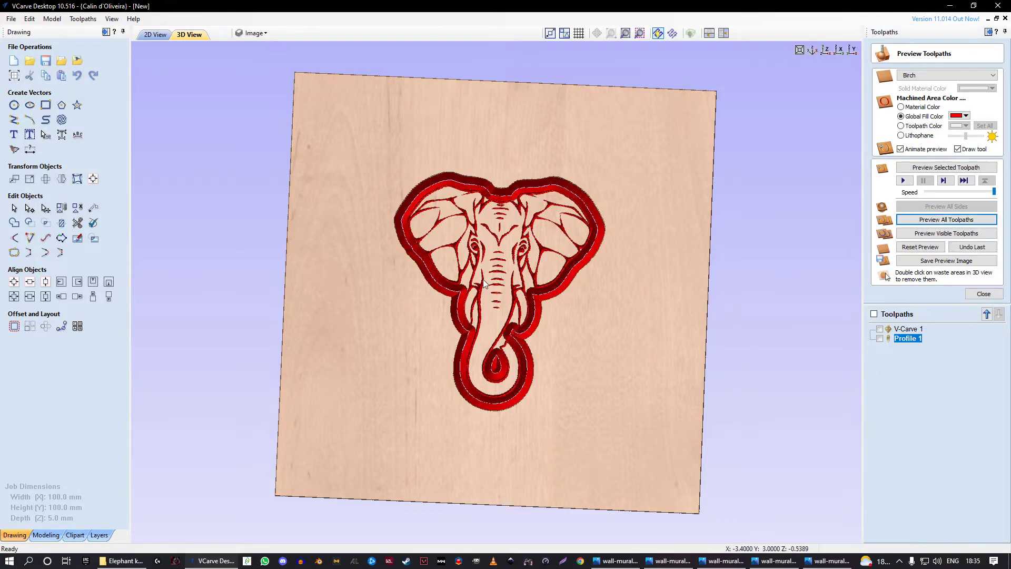
scroll(482, 279, "up", 5)
left_click_drag(447, 270, 592, 189)
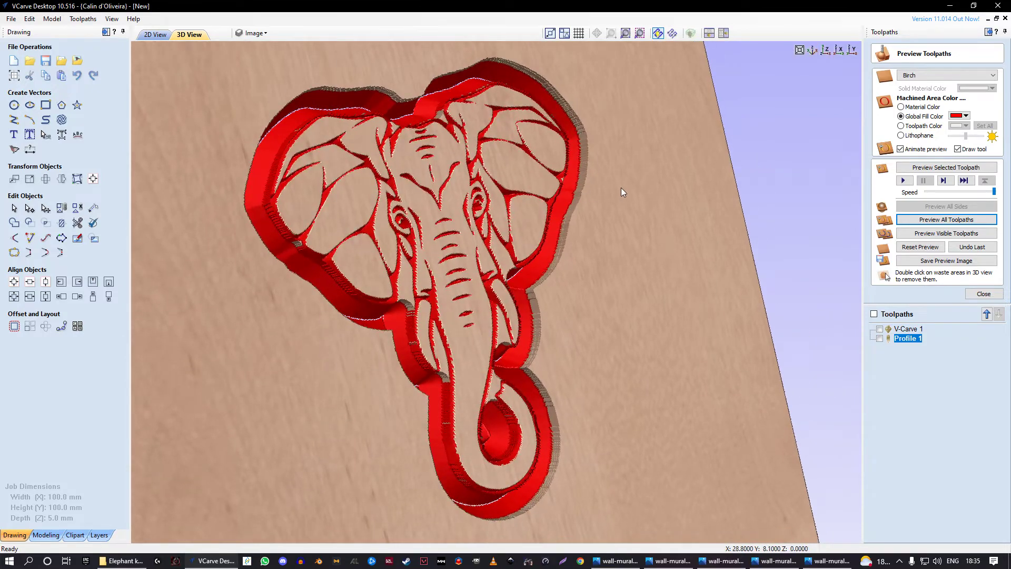
- Inspect the board from isometric, top and both side views, then close the preview
left_click(812, 51)
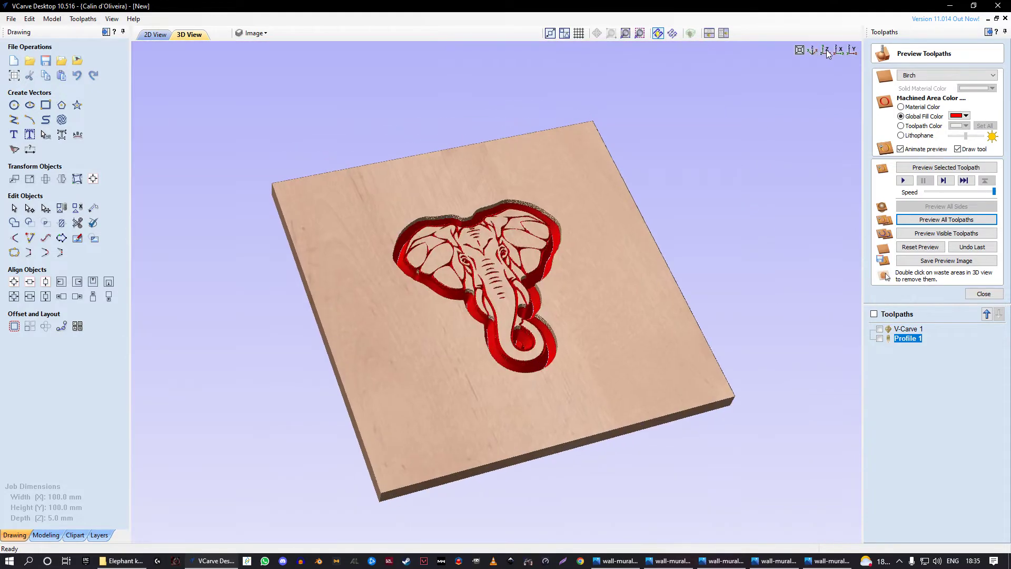
left_click(827, 50)
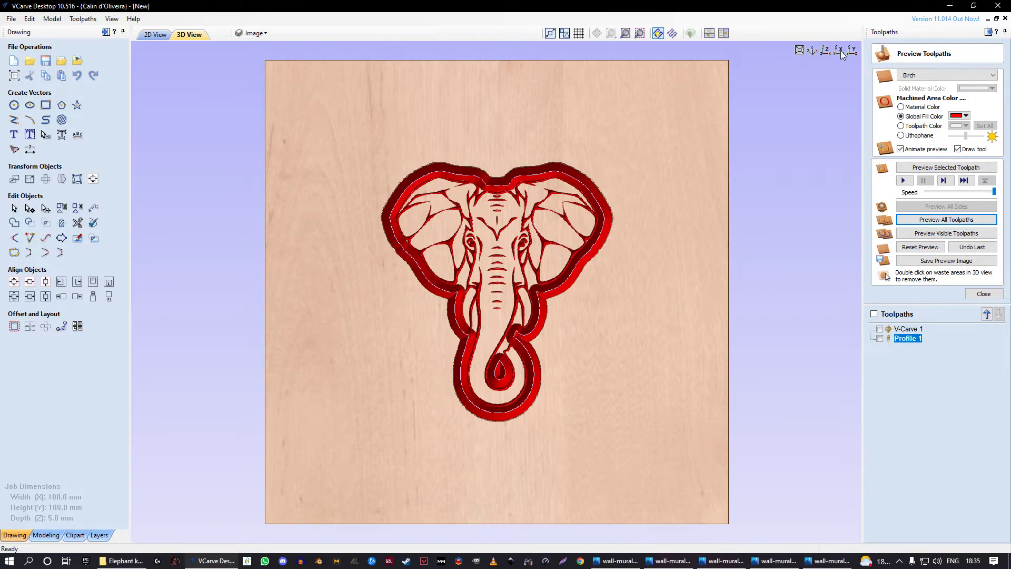
left_click(840, 50)
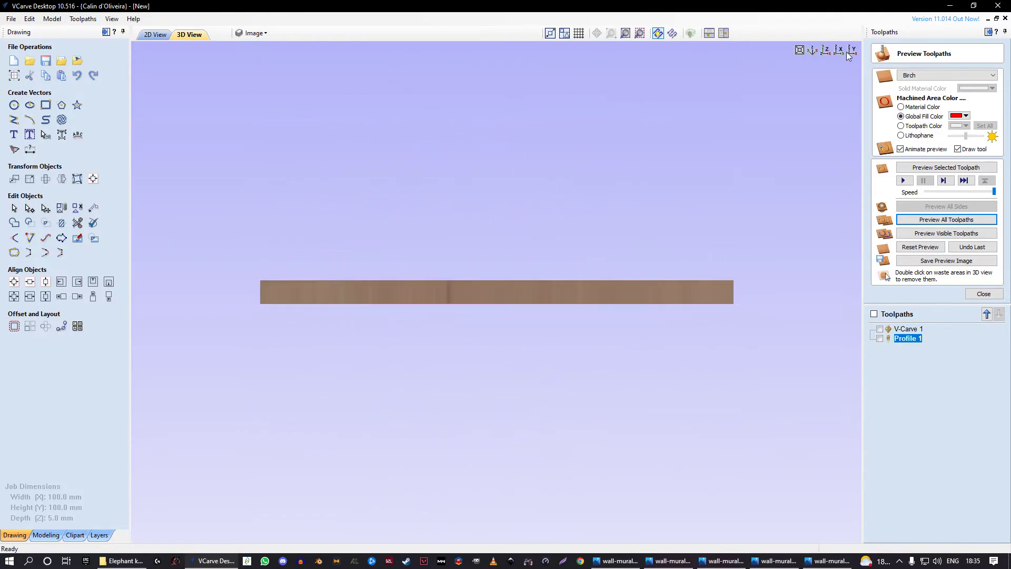
left_click(852, 50)
left_click(814, 51)
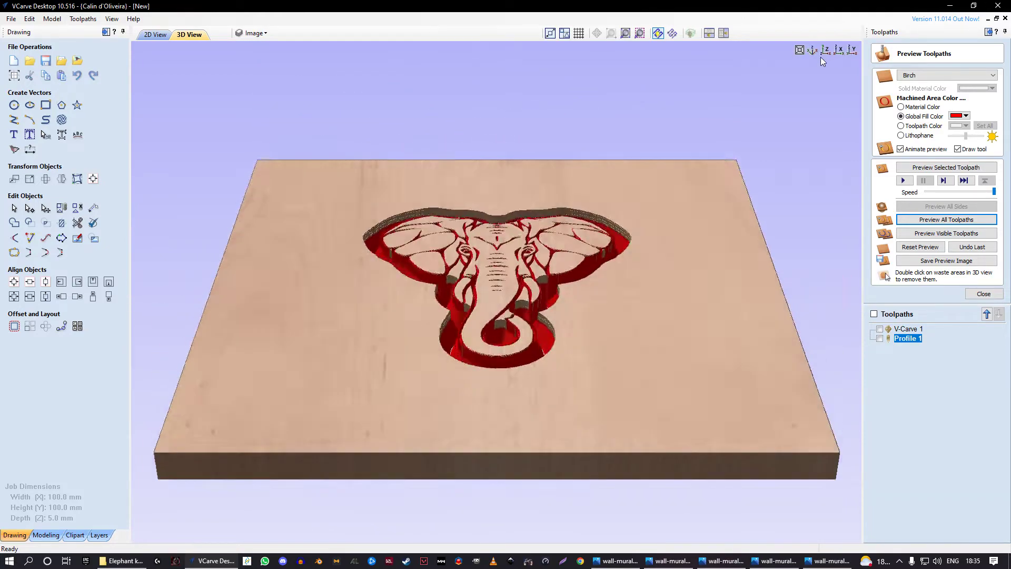
left_click(821, 57)
left_click(983, 292)
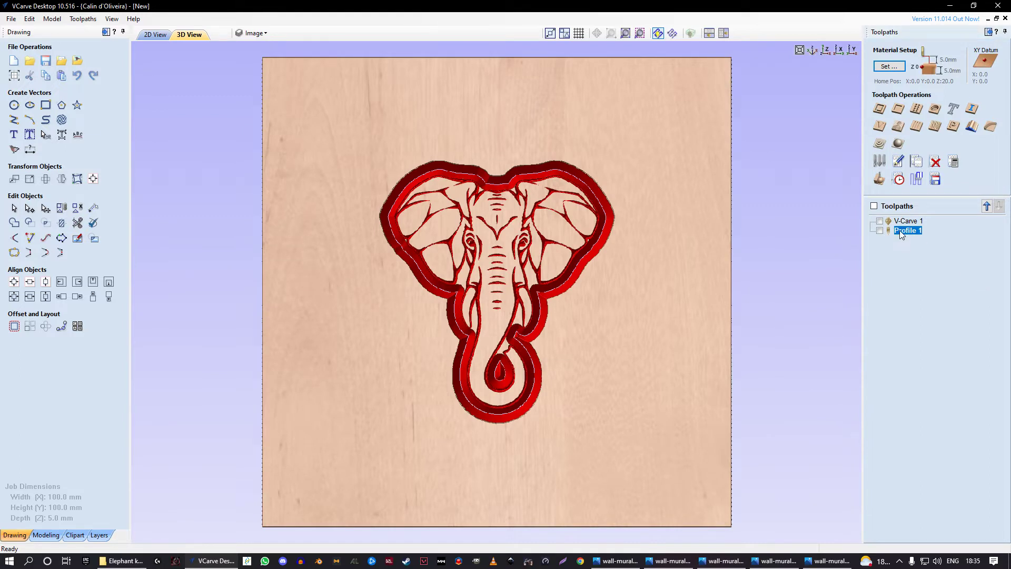
- Rename the V-Carve 1 toolpath to 'Face carving'
mouse_move(902, 225)
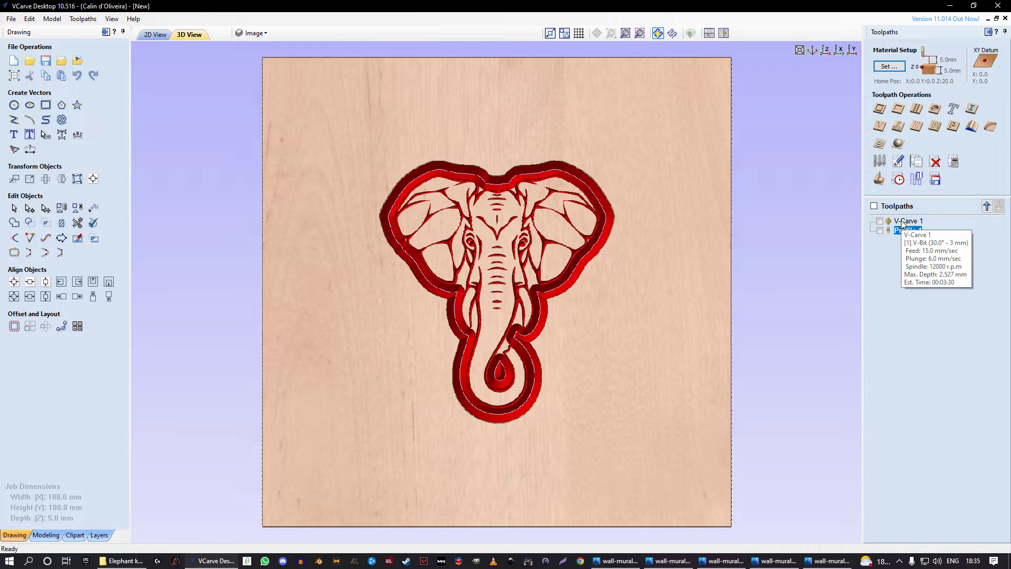
left_click(903, 222)
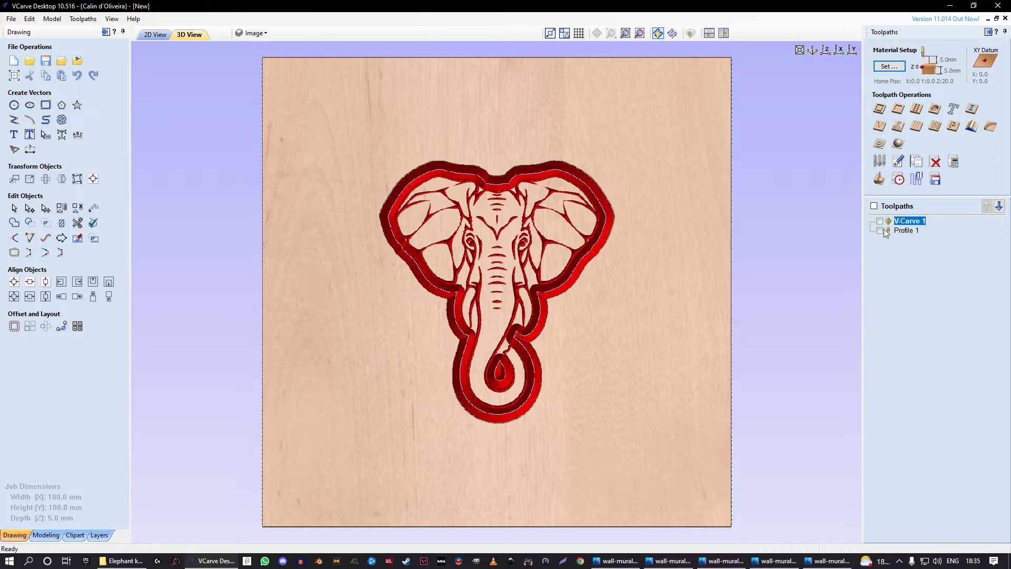
left_click(881, 221)
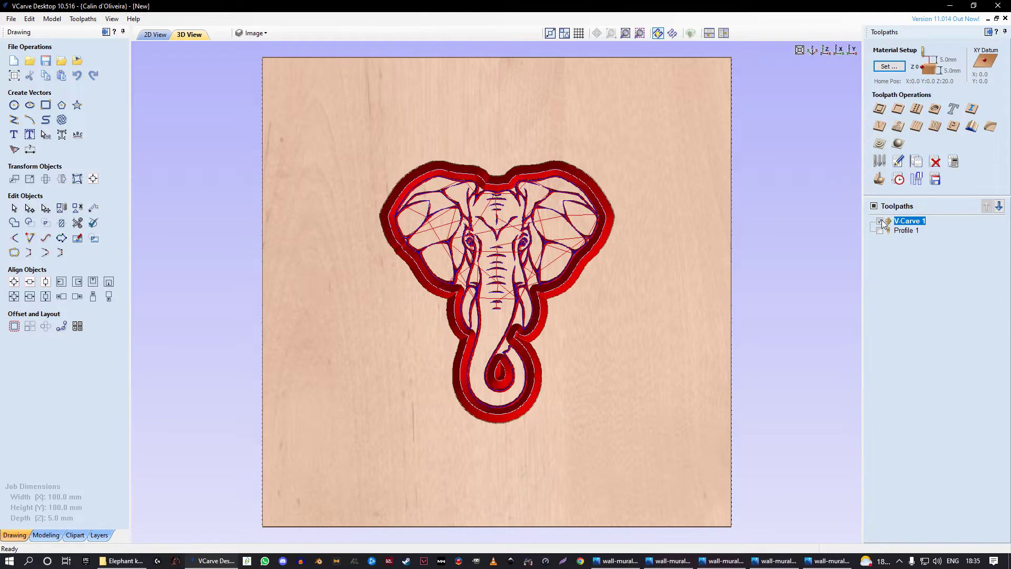
right_click(911, 221)
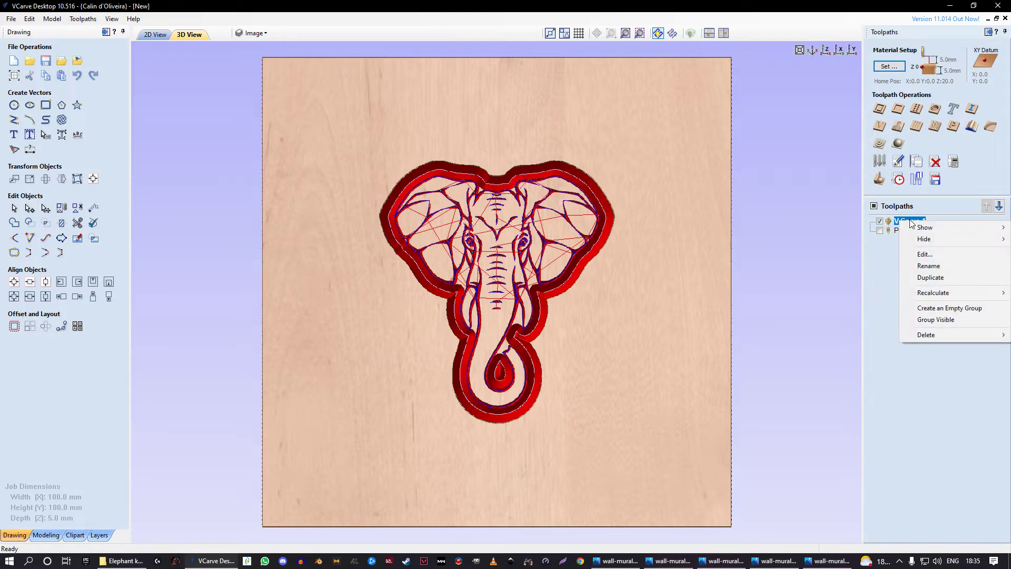
left_click(933, 266)
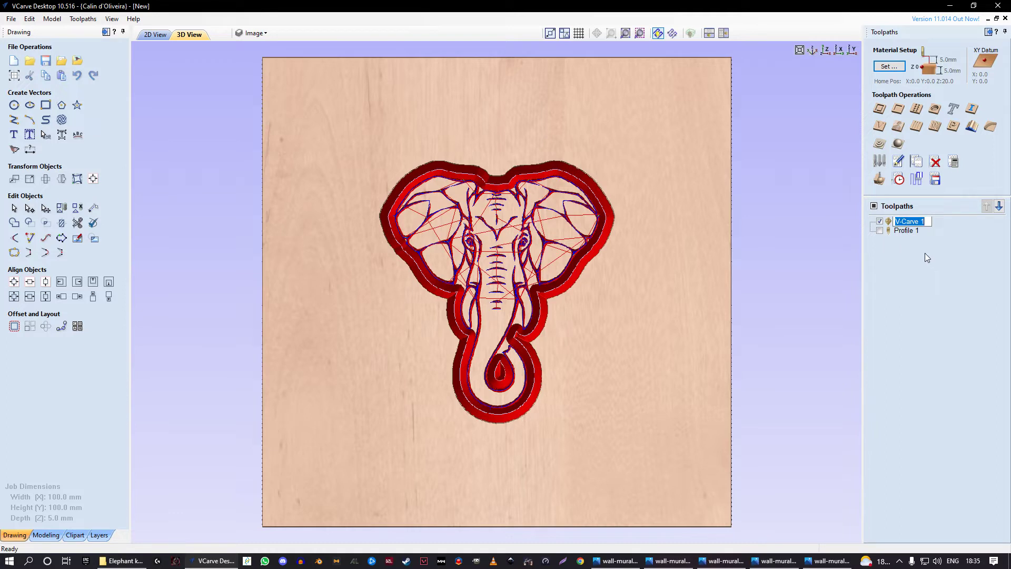
type("Face carving")
left_click(919, 234)
- Rename the Profile 1 toolpath to 'Elephant cutout'
right_click(917, 235)
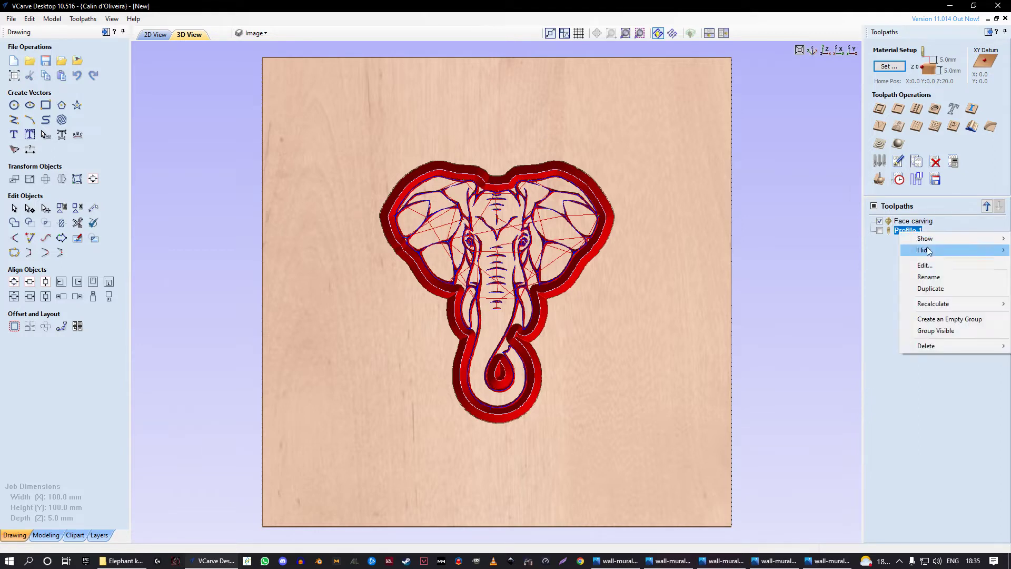
mouse_move(934, 306)
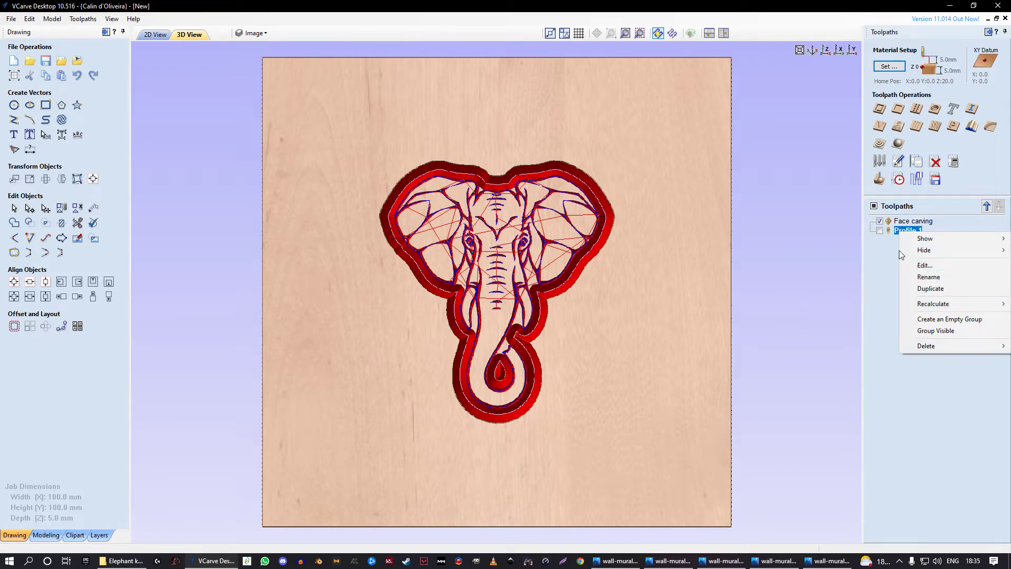
left_click(908, 234)
right_click(907, 233)
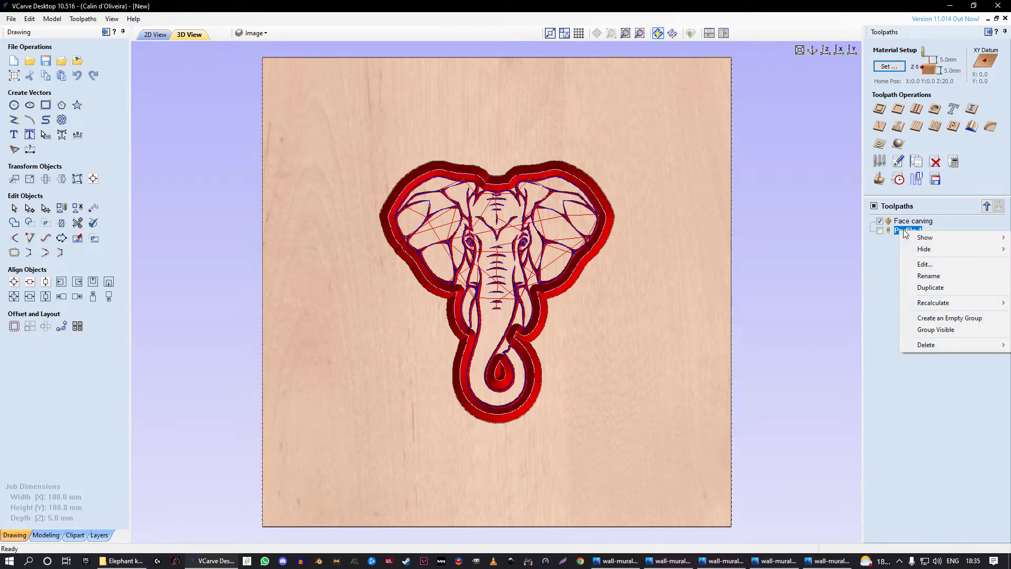
left_click(931, 275)
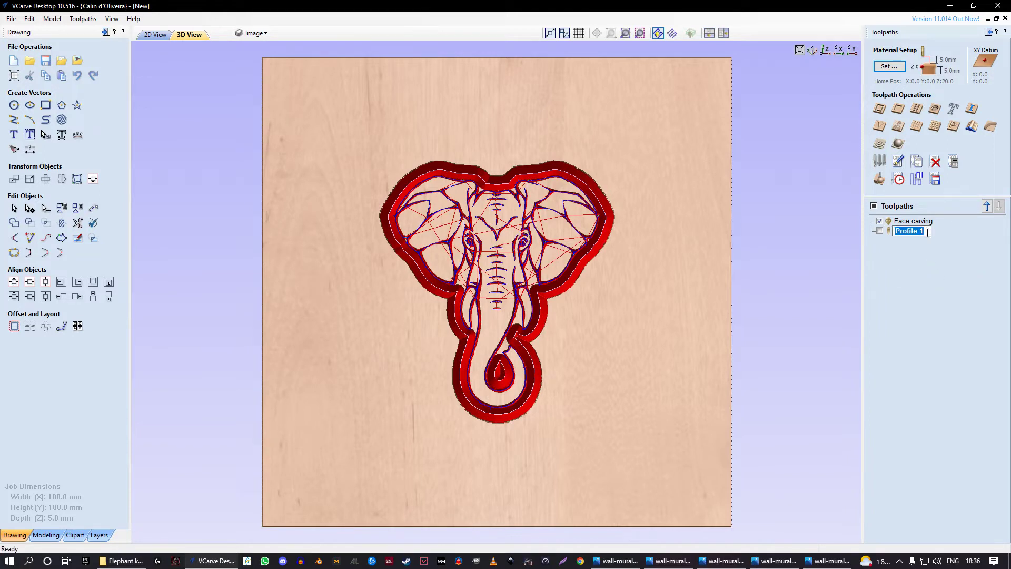
type("Elephant cutout")
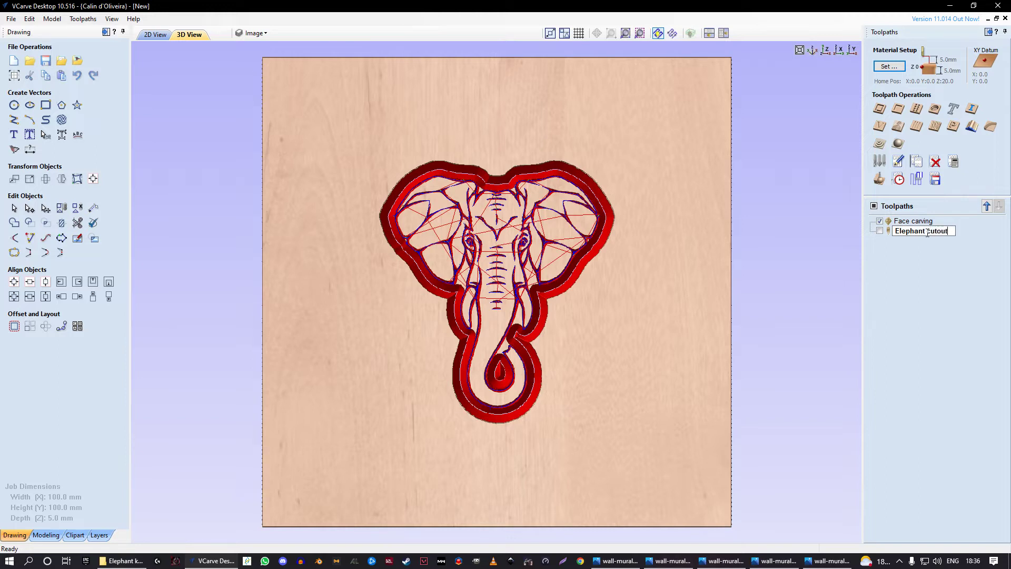
key("Return")
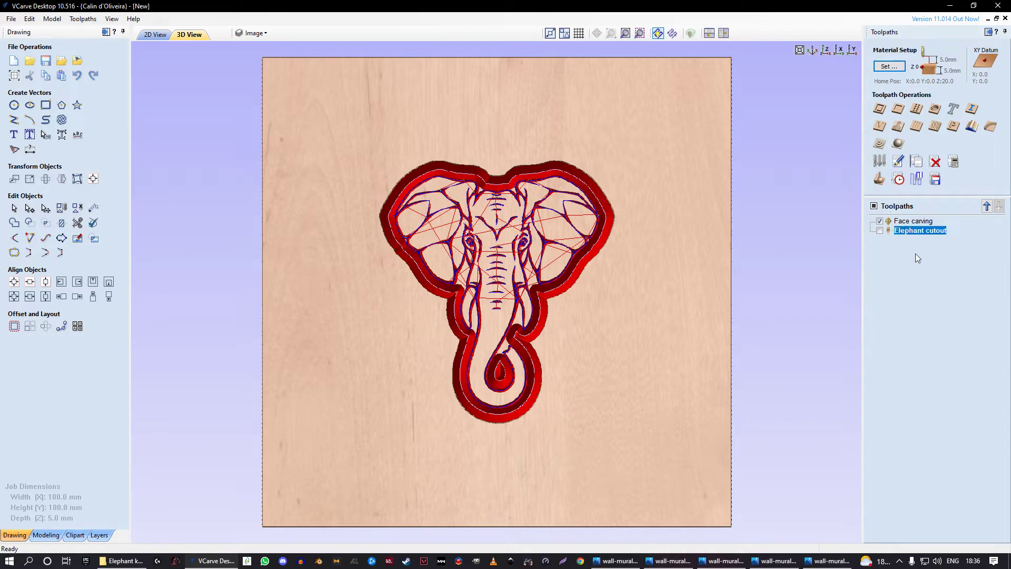
left_click(906, 222)
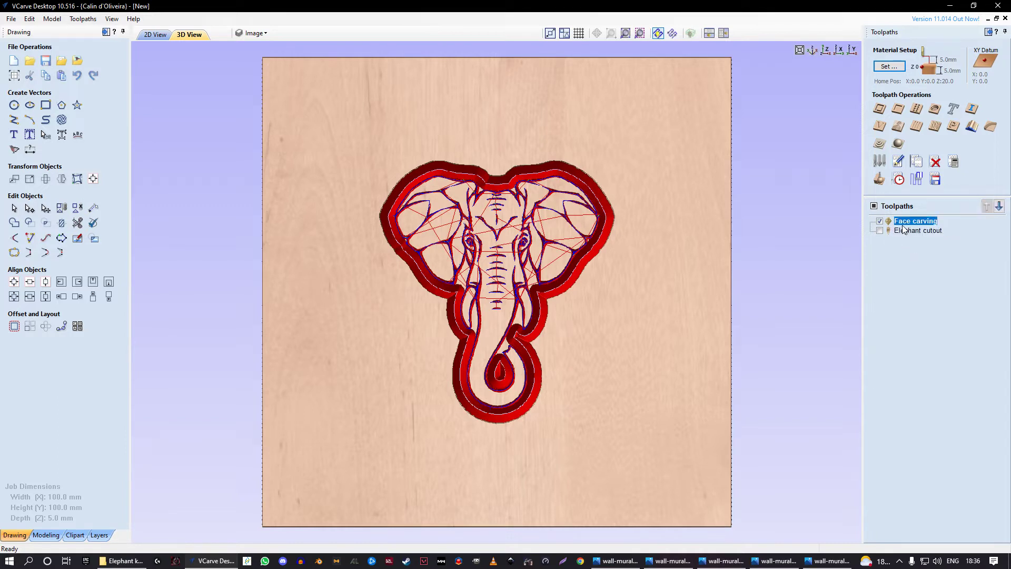
- Save the Face carving toolpath as a file on the Desktop
left_click(936, 179)
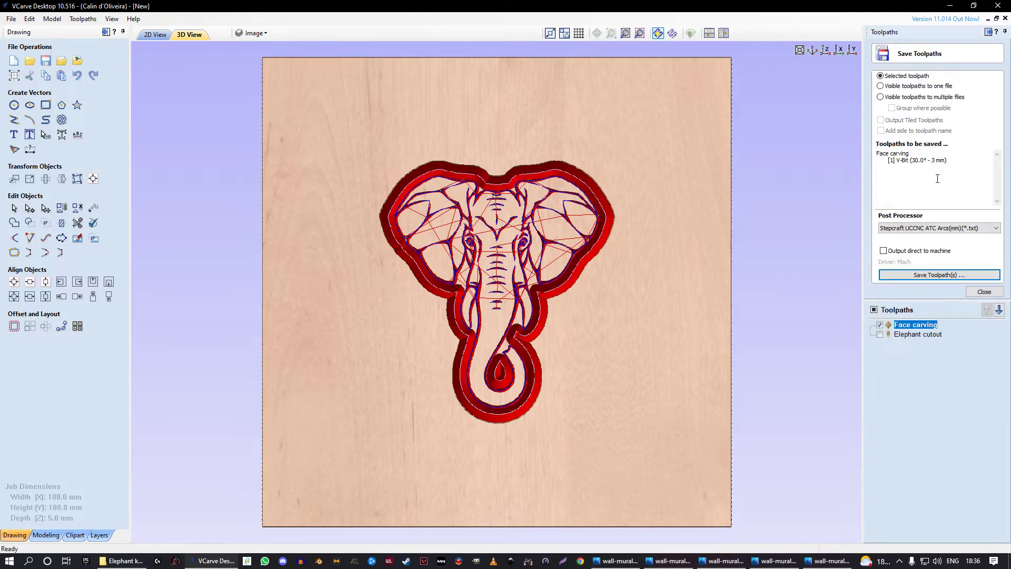
left_click(936, 276)
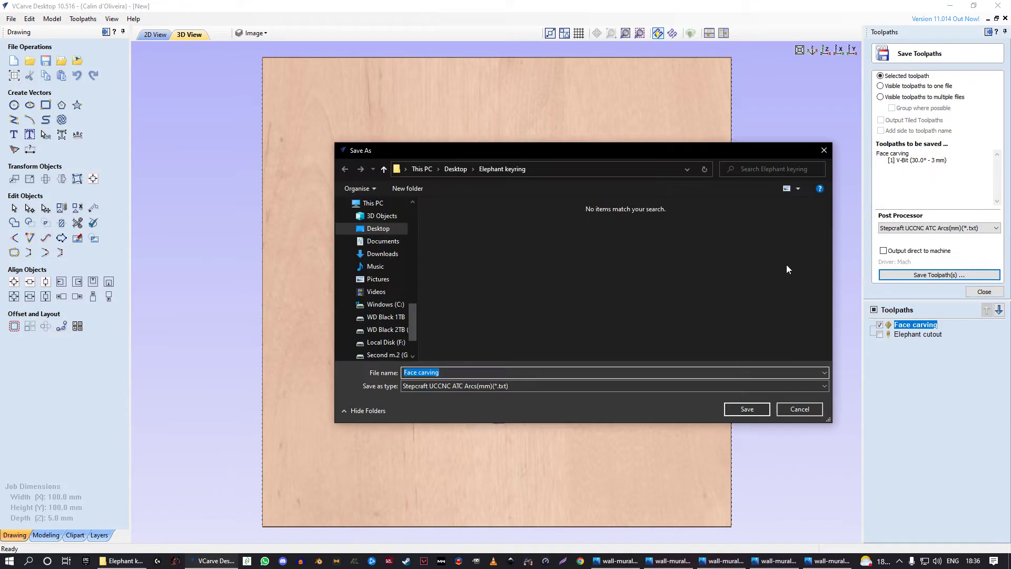
left_click(382, 228)
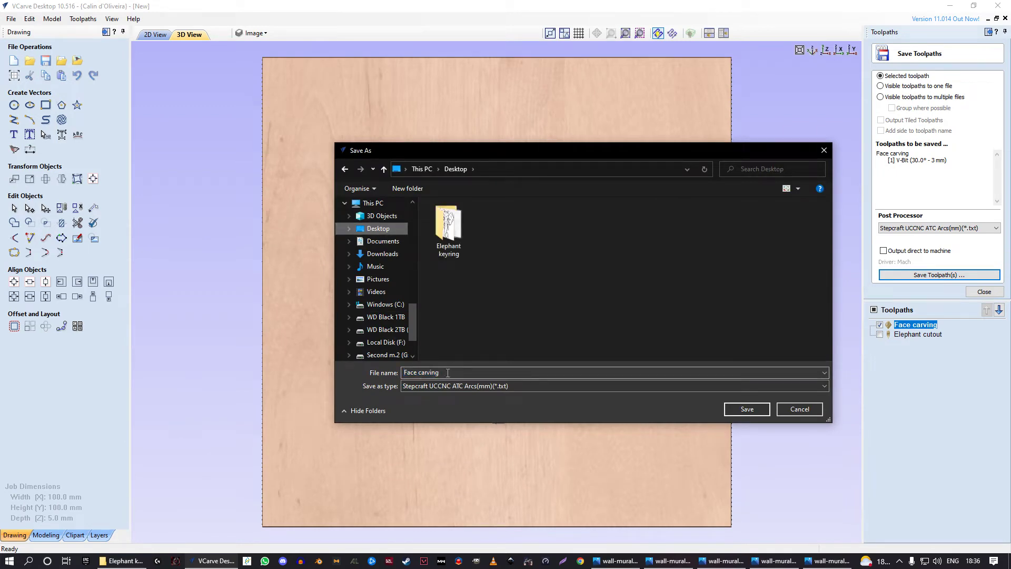
left_click(746, 409)
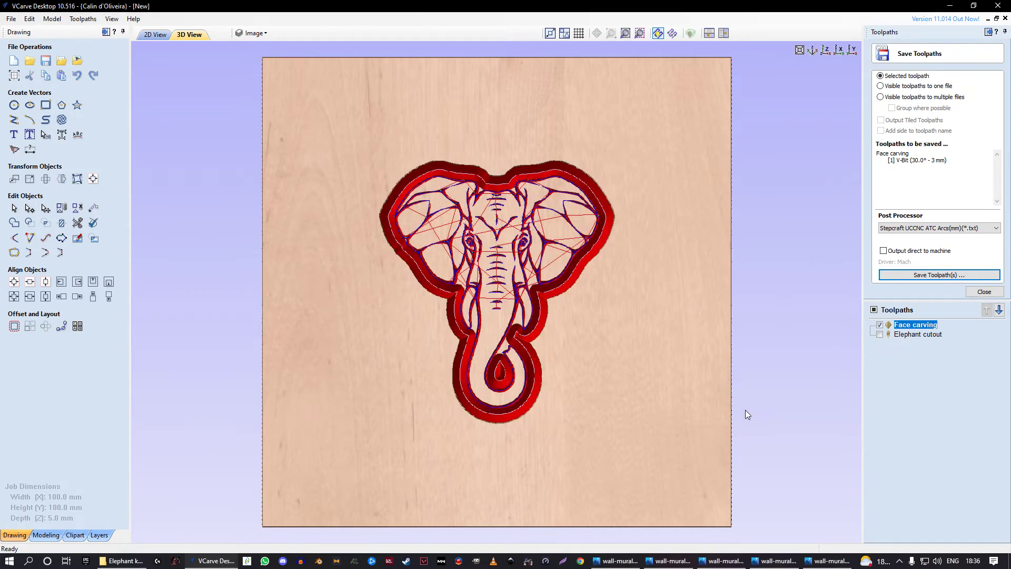
- Save the Elephant cutout toolpath as a separate file on the Desktop
left_click(881, 335)
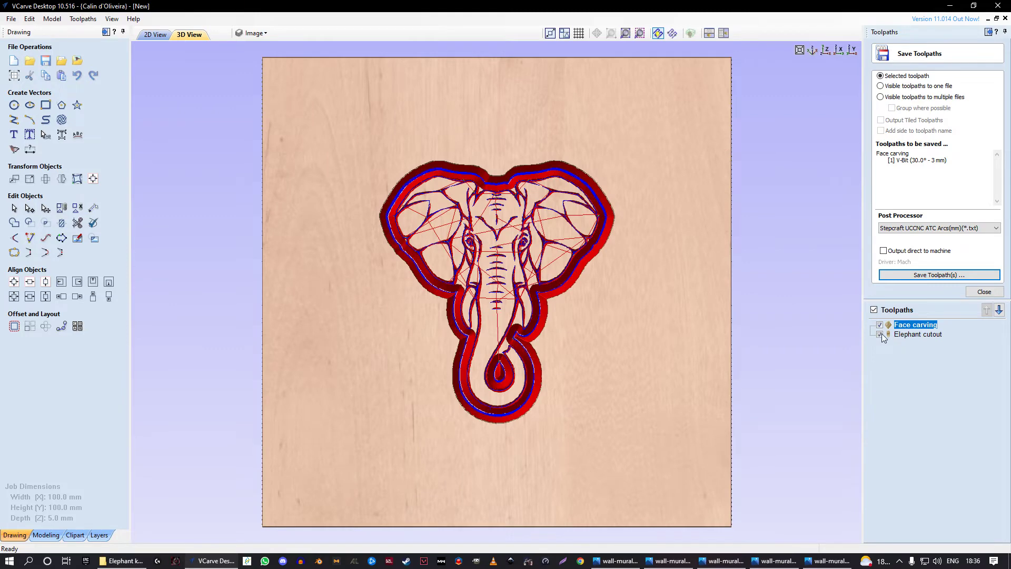
left_click(906, 335)
left_click(904, 327)
left_click(879, 325)
left_click(913, 337)
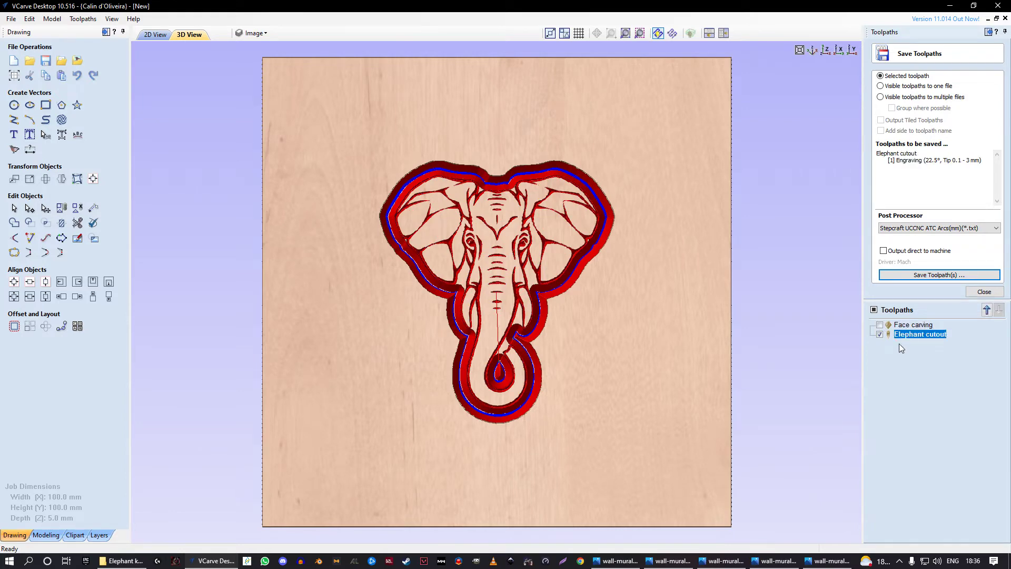
left_click(942, 276)
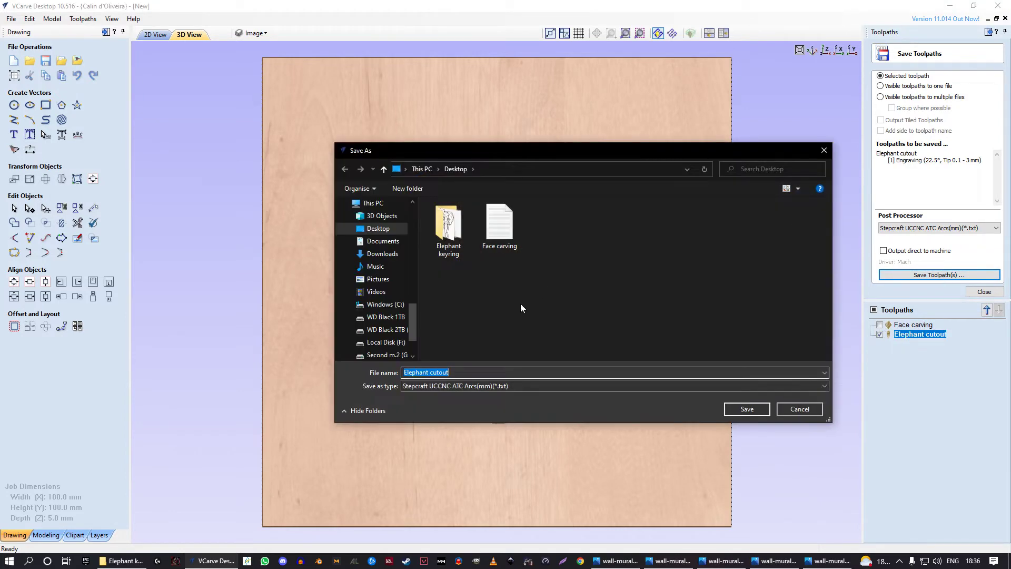
left_click(764, 410)
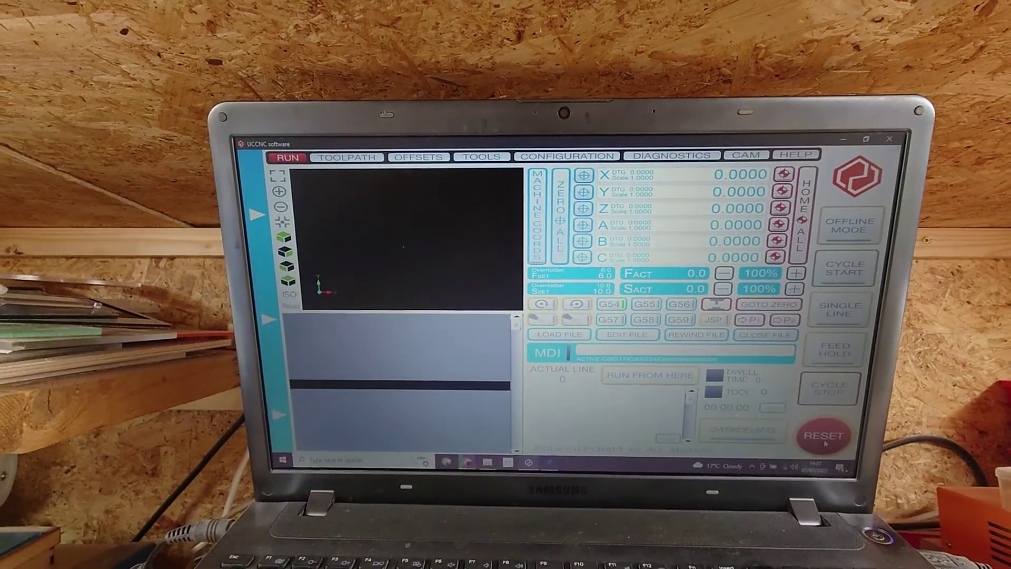
- Load the Elephant 3 face-carving toolpath file from Downloads into UCCNC
left_click(542, 340)
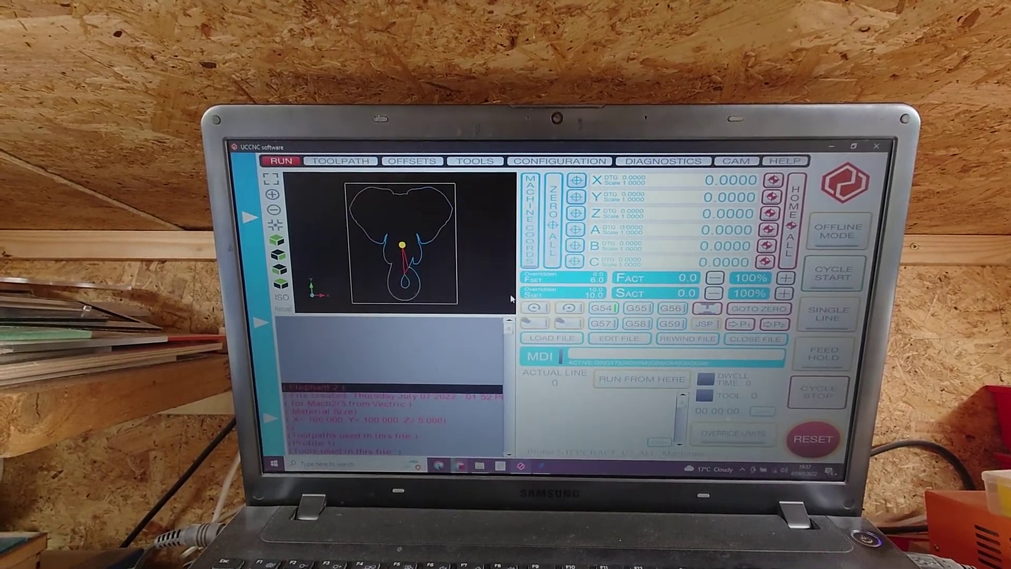
left_click(563, 339)
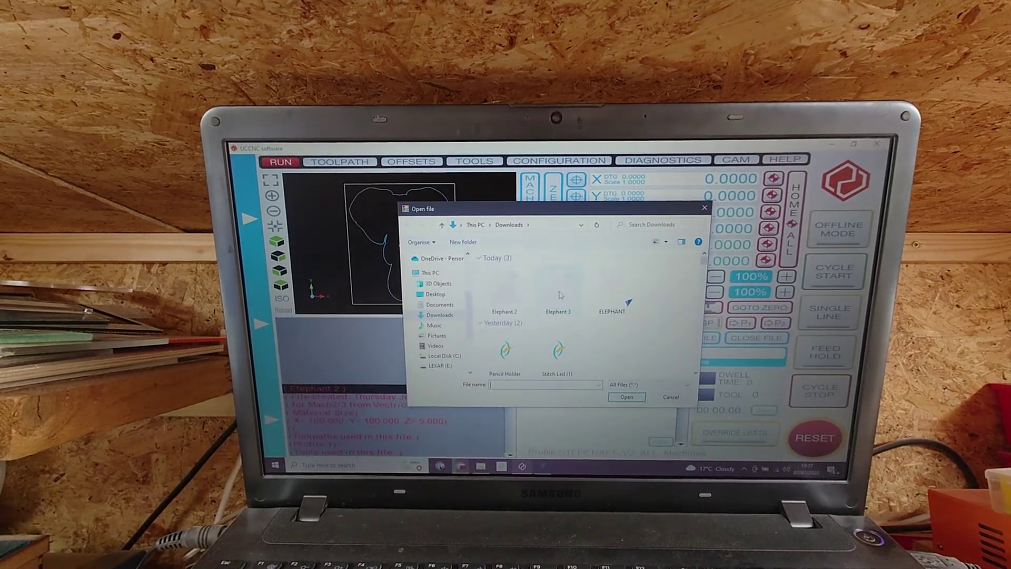
double_click(560, 295)
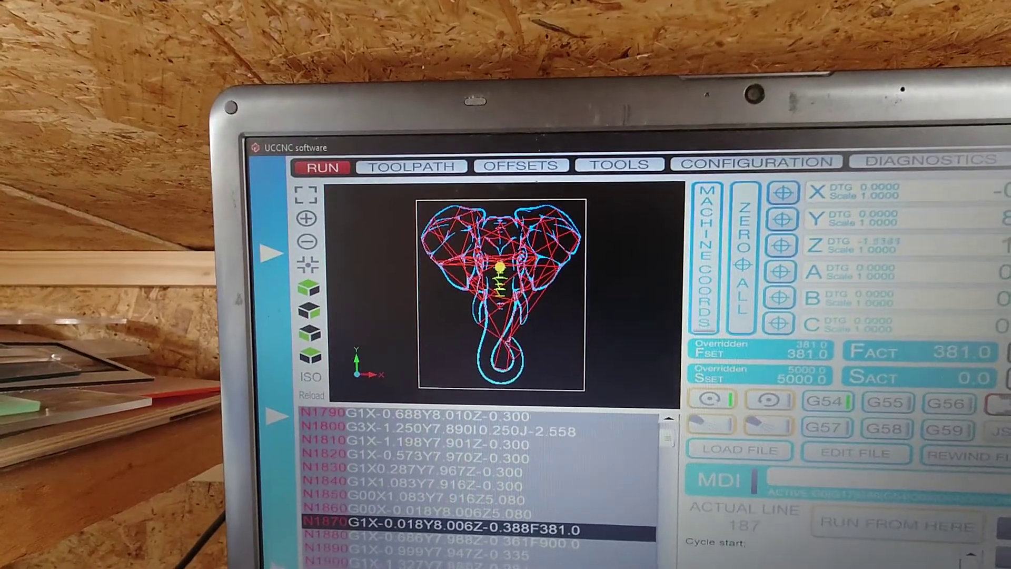
- Zoom the toolpath view to follow the elephant carving job until it finishes
scroll(533, 274, "up", 4)
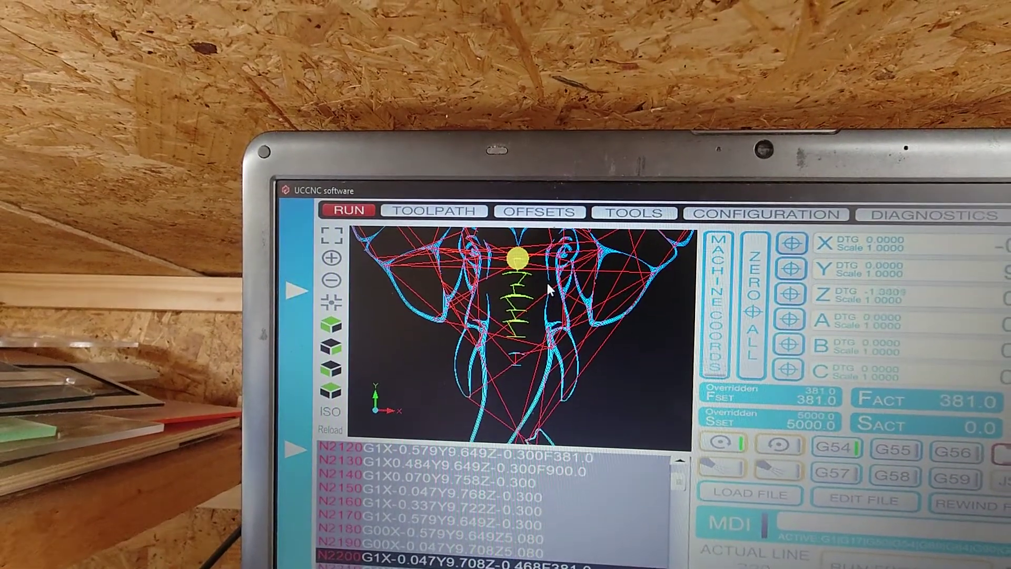
scroll(547, 290, "up", 2)
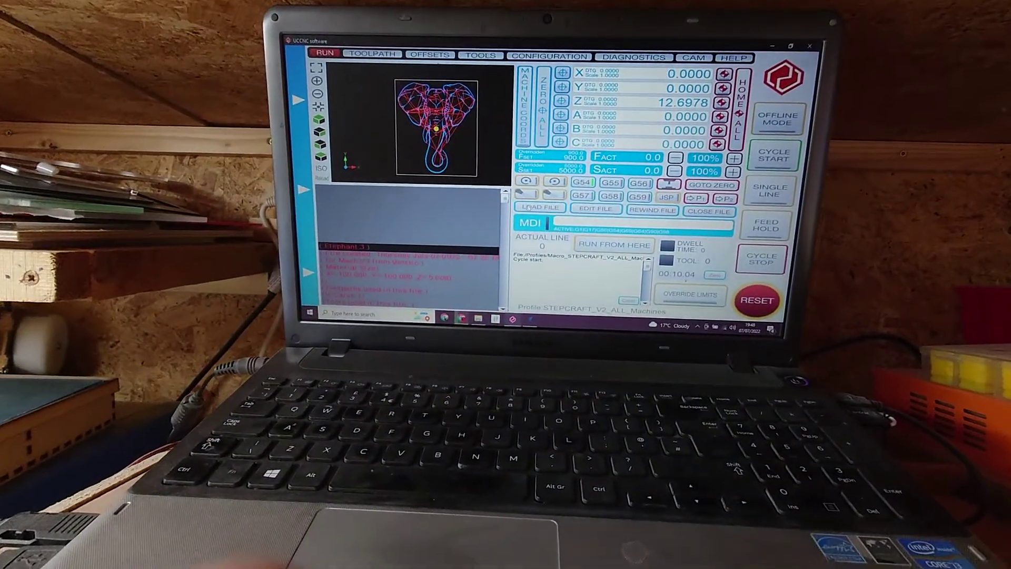
- Load the Elephant 2 cutout file from Downloads in place of the face carving
left_click(529, 209)
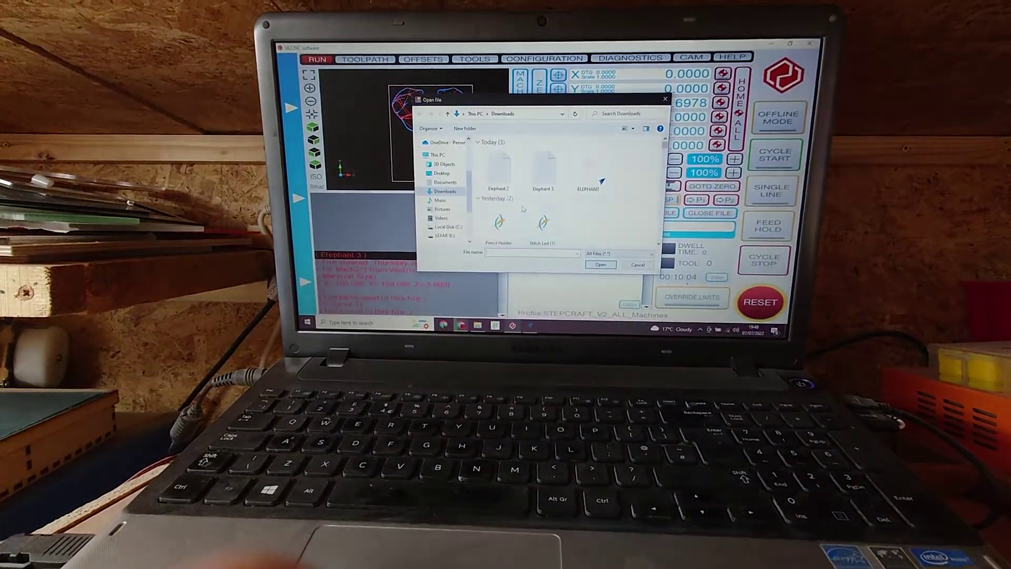
double_click(548, 189)
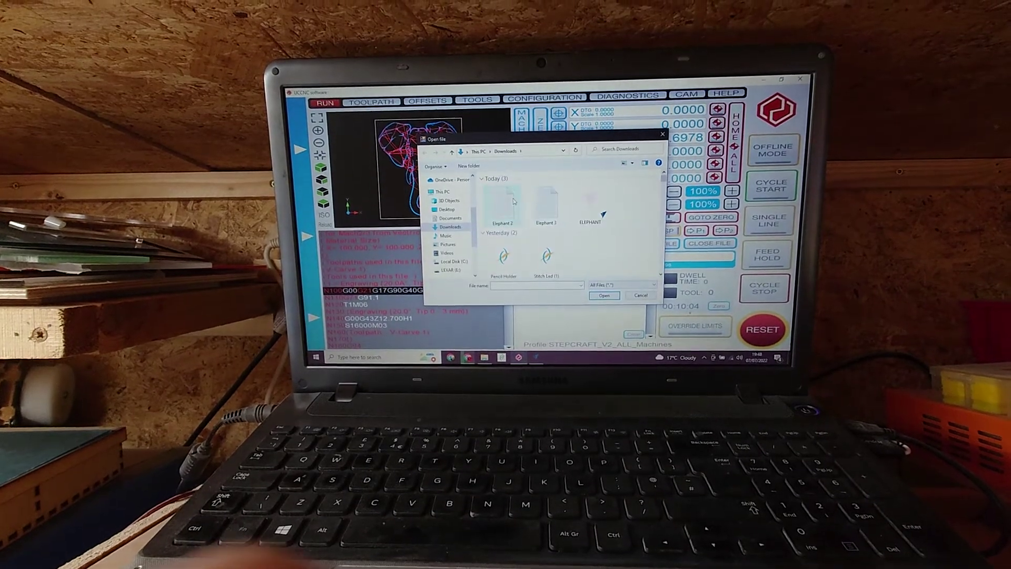
double_click(514, 201)
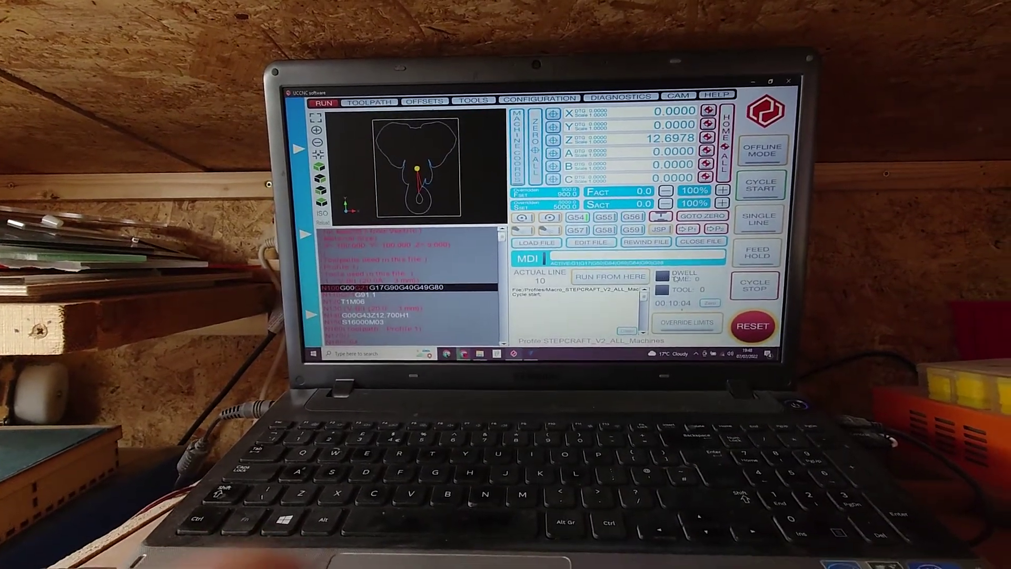